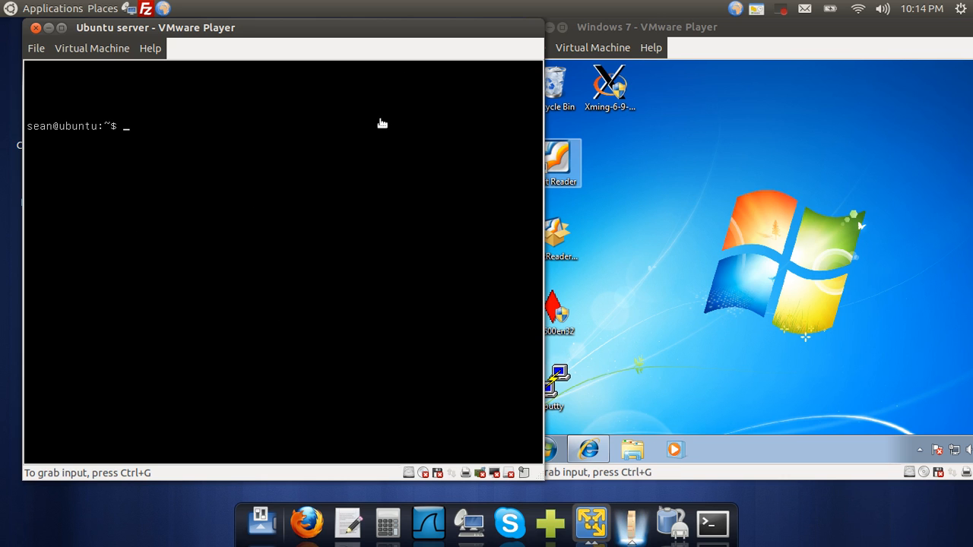
- Install the ssh package on the Ubuntu server by running sudo apt-get install ssh, correcting the command that lacks install
click(91, 250)
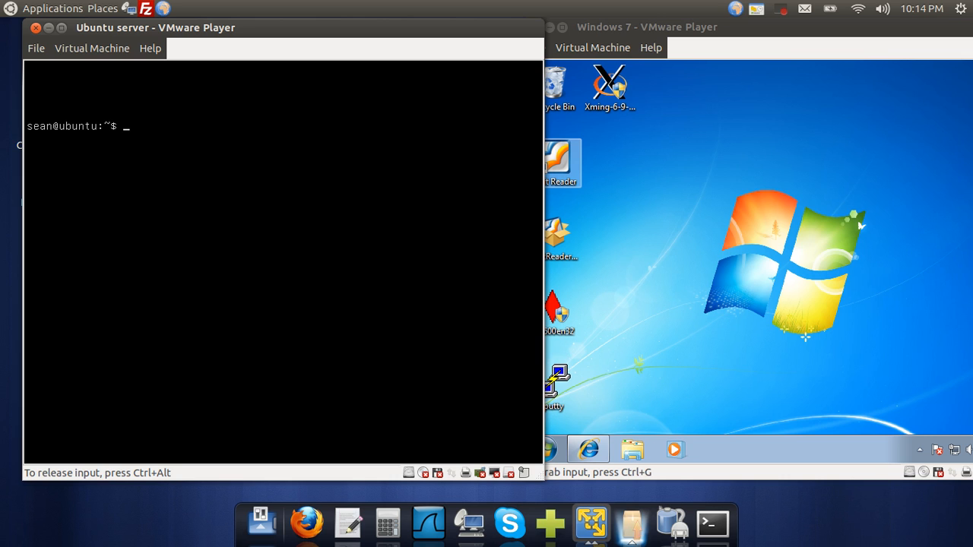
text(sudo apt-get )
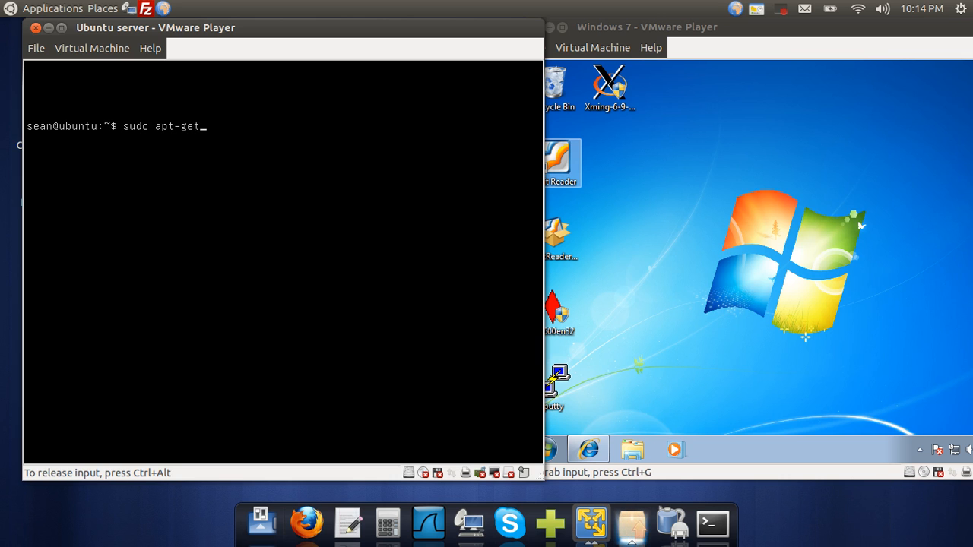
text(ssh)
key(Return)
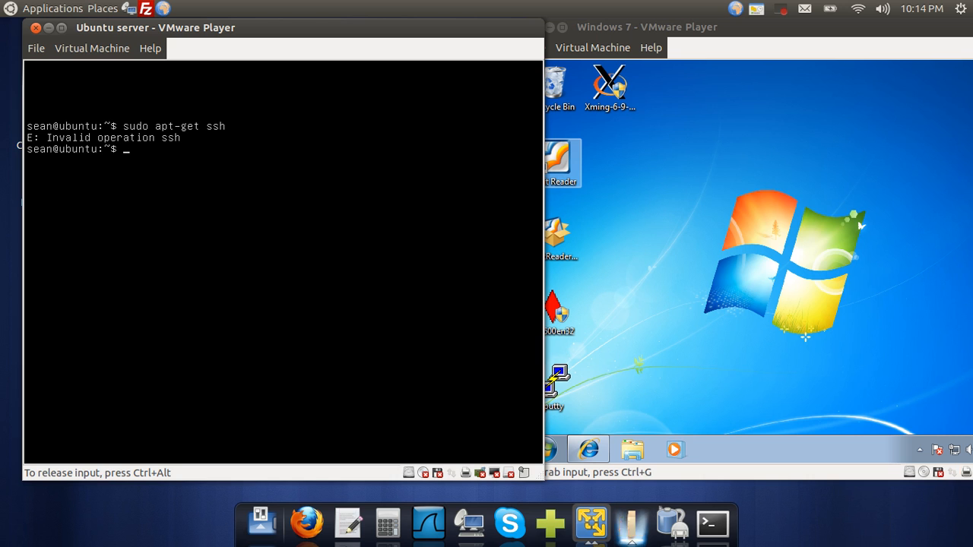
key(Up)
key(Left)
key(Left)
key(Left)
text(install)
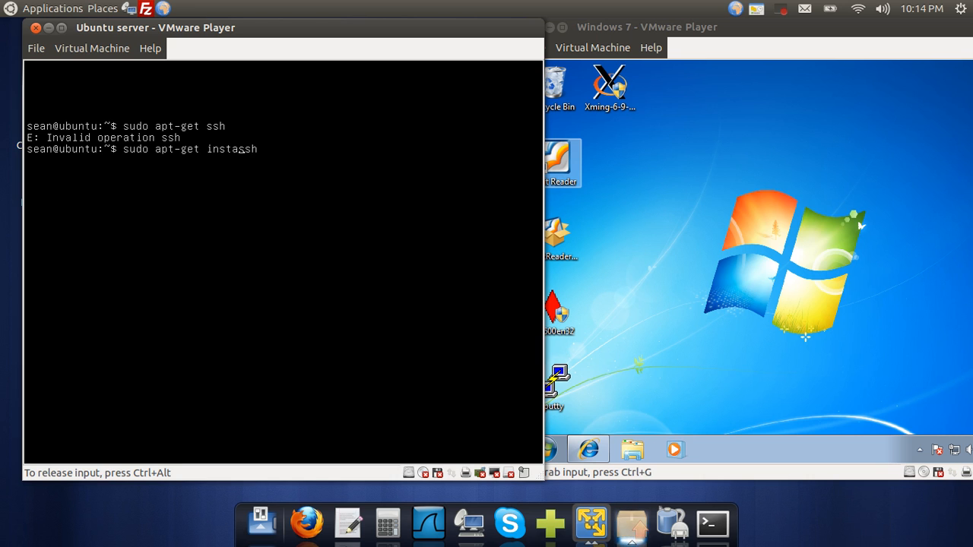
key(Return)
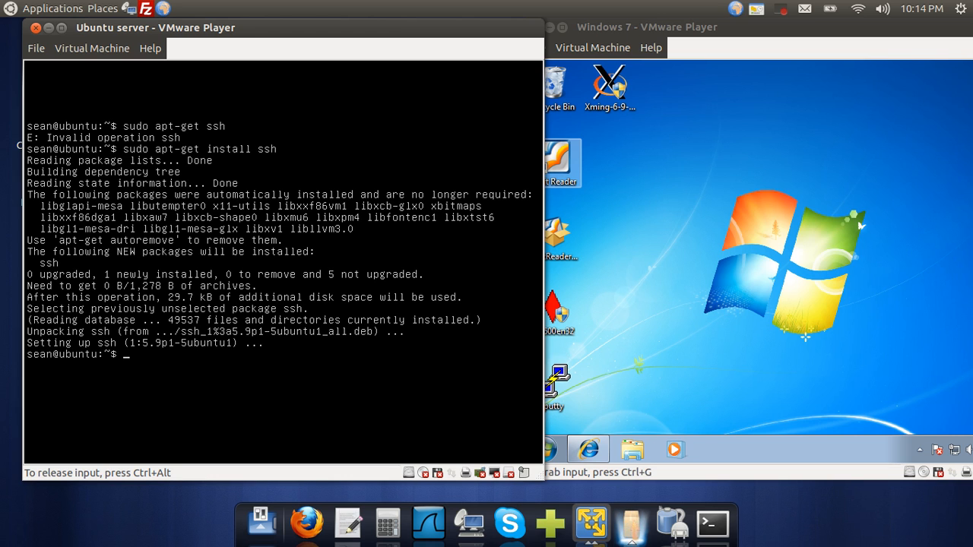
- Install the xterm package on the Ubuntu server with sudo apt-get install xterm
text(sudo apt-get i)
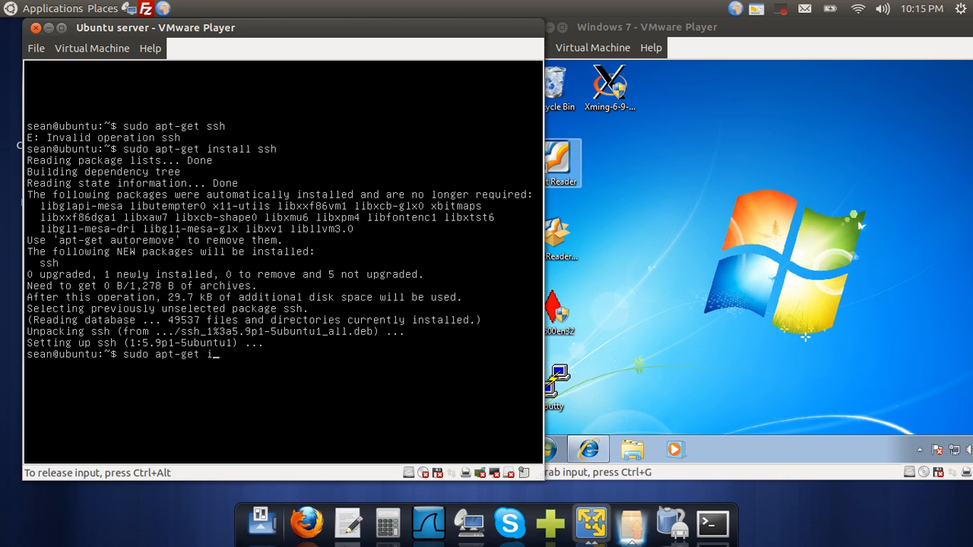
text(nstall xterm)
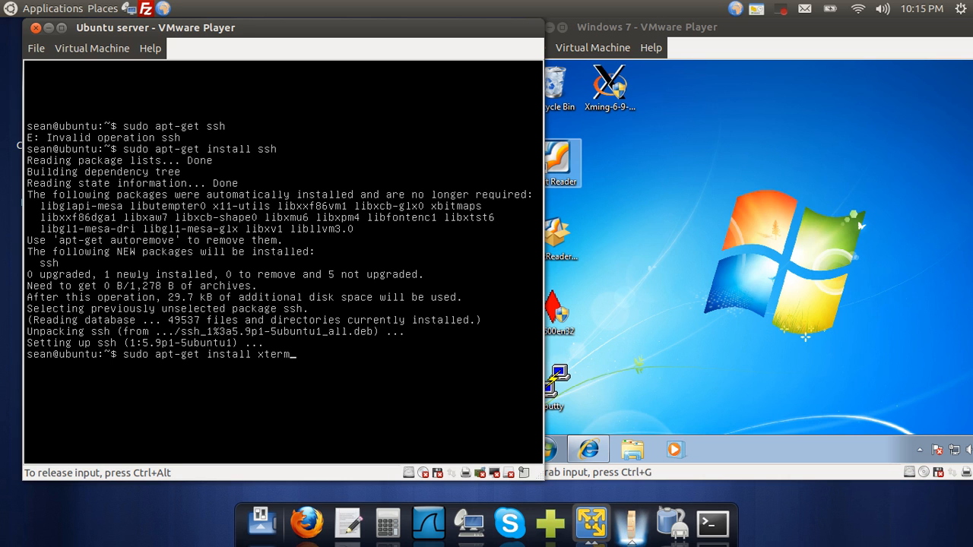
key(Return)
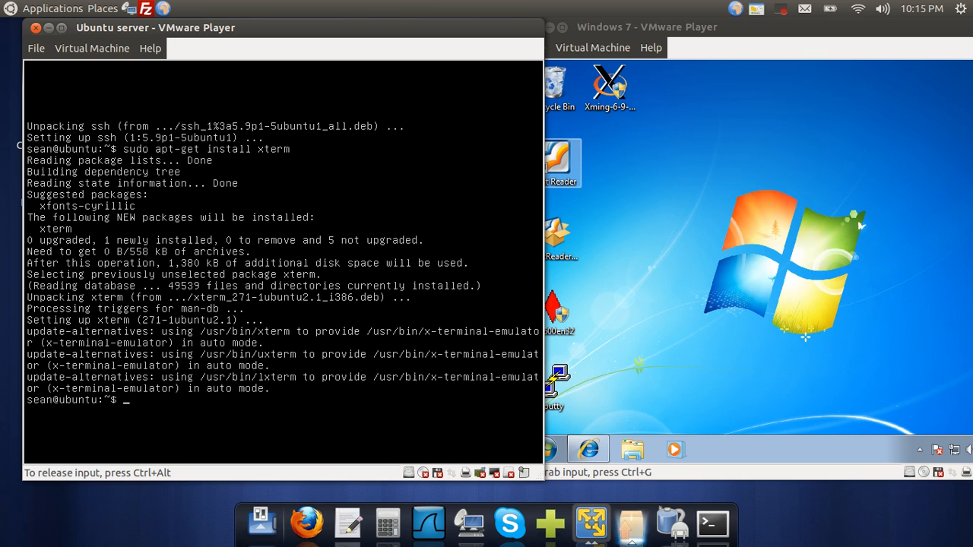
- Run sudo apt-get install firefox on the Ubuntu server to install Firefox
text(sudo apt)
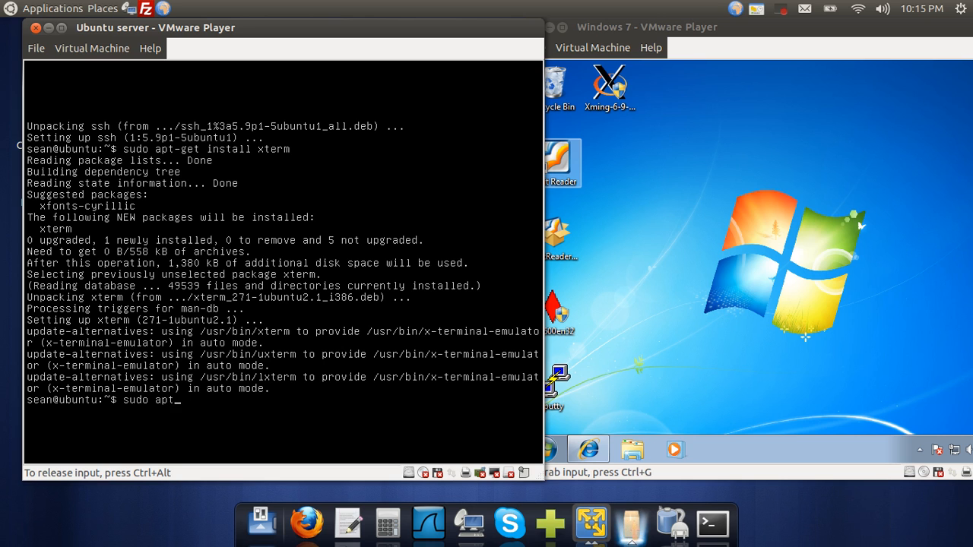
text(-get inst)
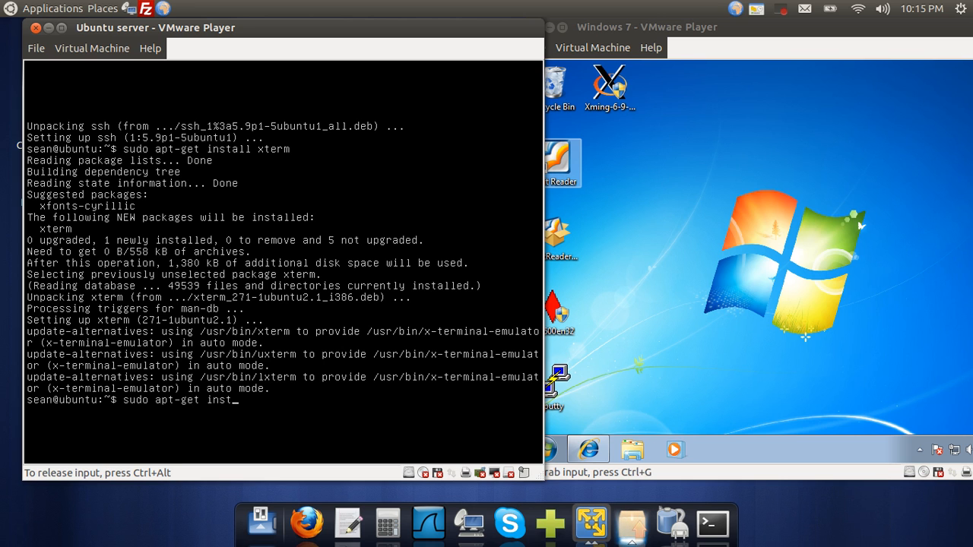
text(all firefox)
key(Return)
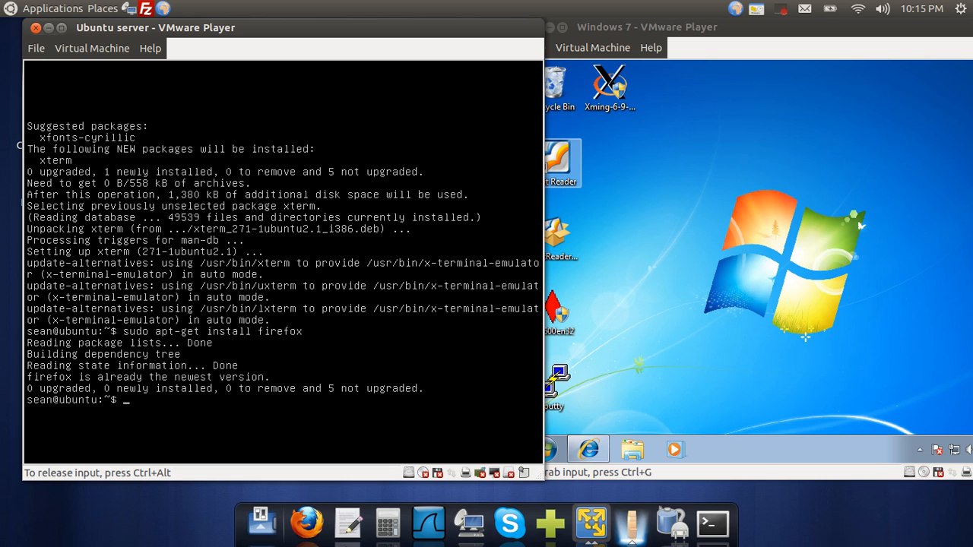
- Switch to the Windows 7 virtual machine and move its window so the whole desktop is visible
key(ctrl+alt)
click(658, 262)
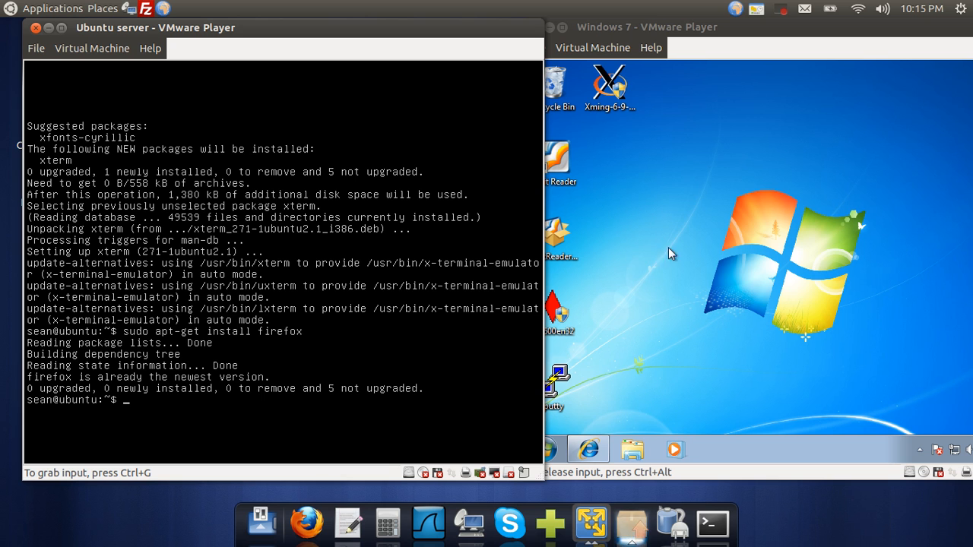
key(ctrl+alt)
drag(711, 27, 610, 32)
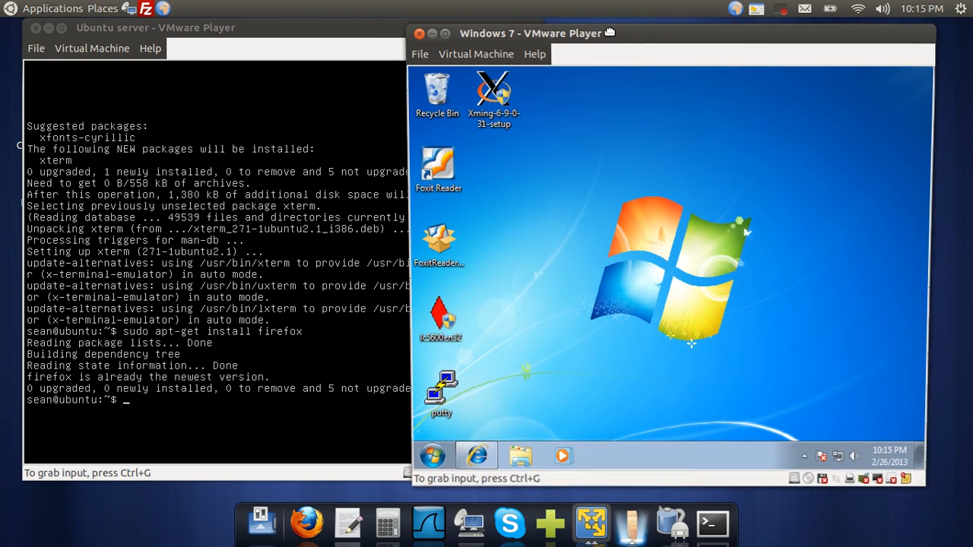
click(613, 213)
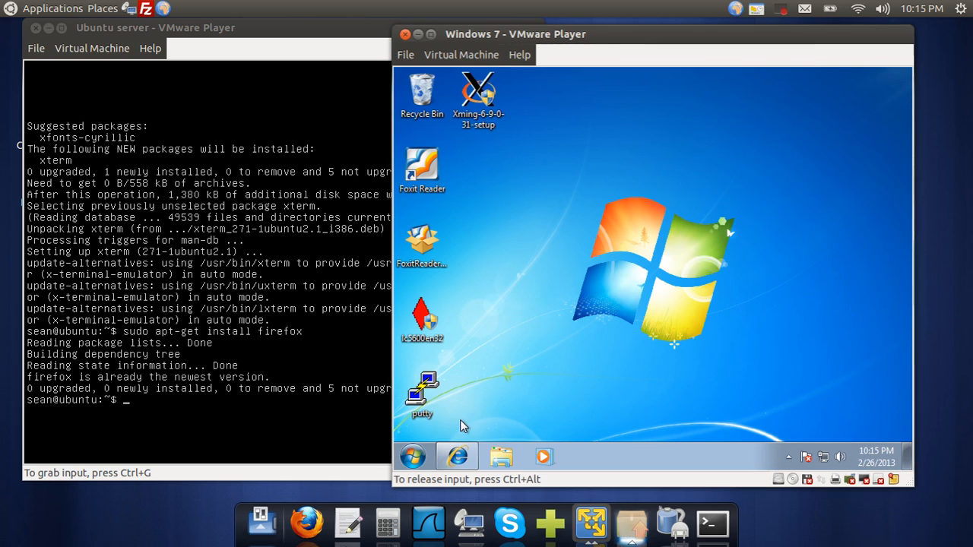
- Examine the Xming X Server for Windows download page on SourceForge in Internet Explorer, and minimize the browser
click(459, 460)
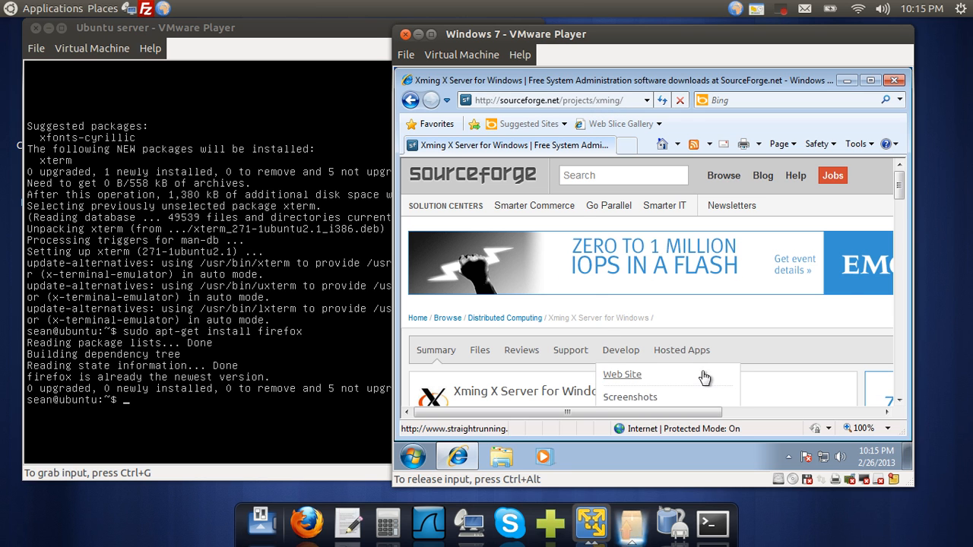
scroll(899, 194, down, 3)
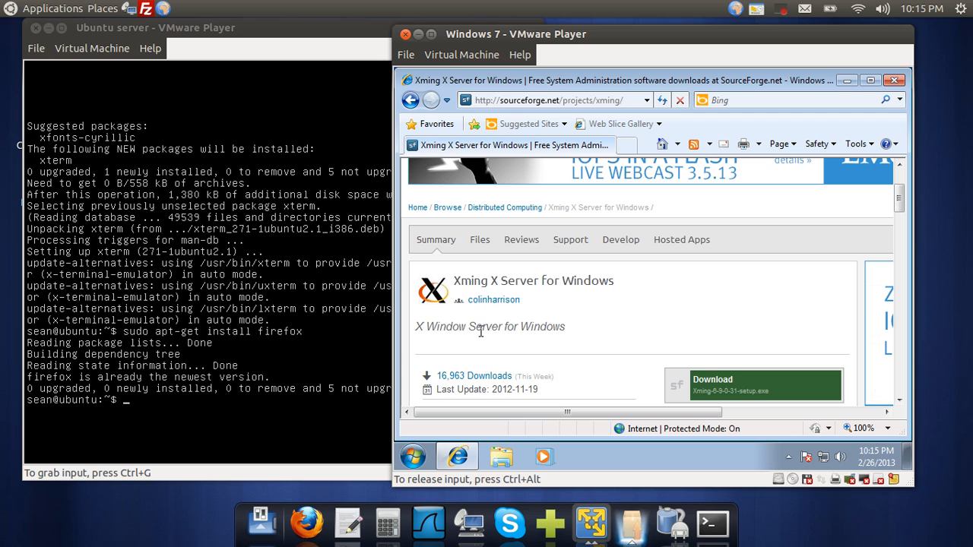
click(847, 85)
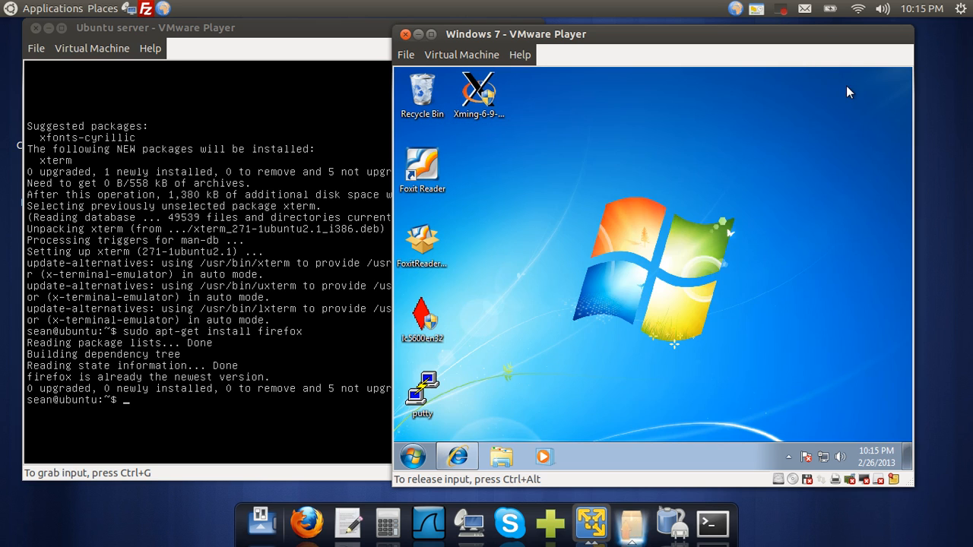
- Run the Xming-6-9-0-31-setup installer, allow it to make changes, and accept C:\Program Files\Xming as the existing destination folder
click(477, 87)
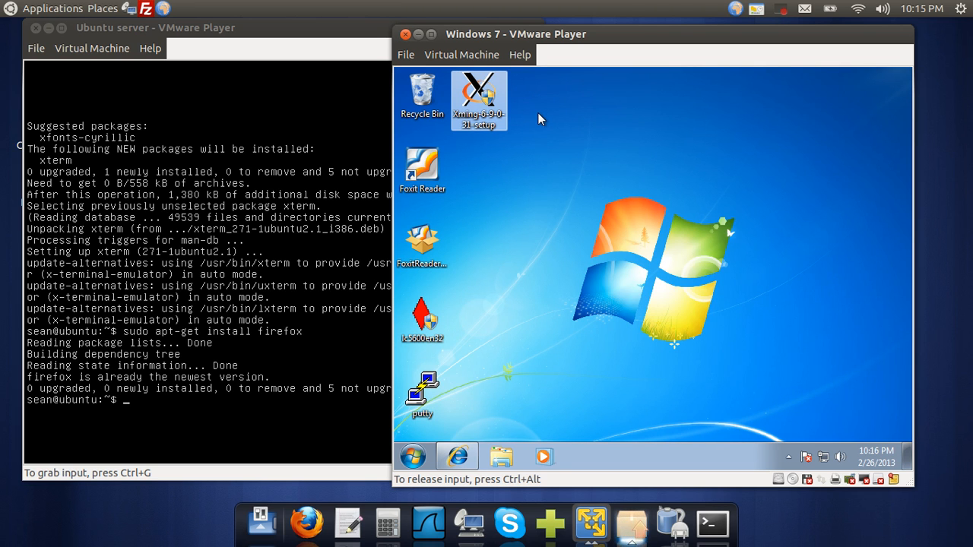
double_click(479, 93)
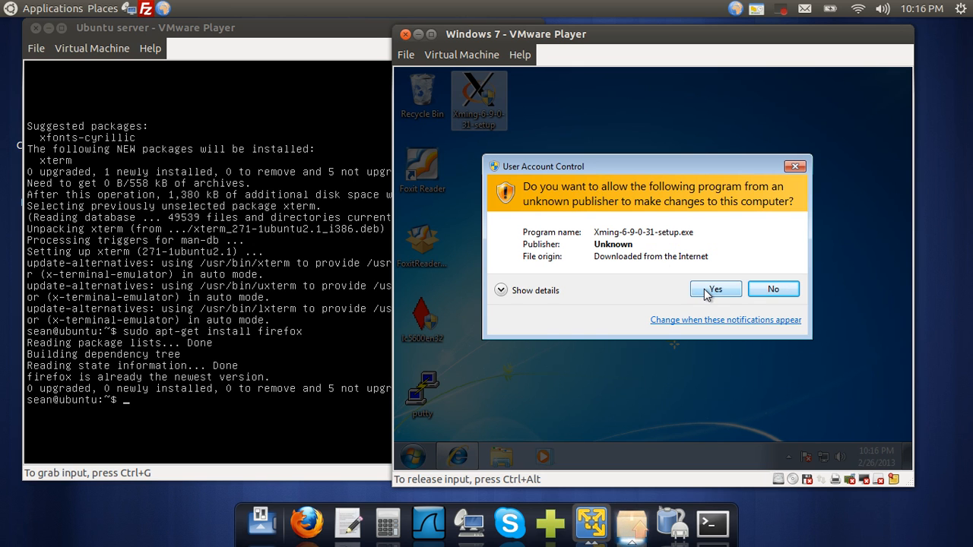
click(706, 292)
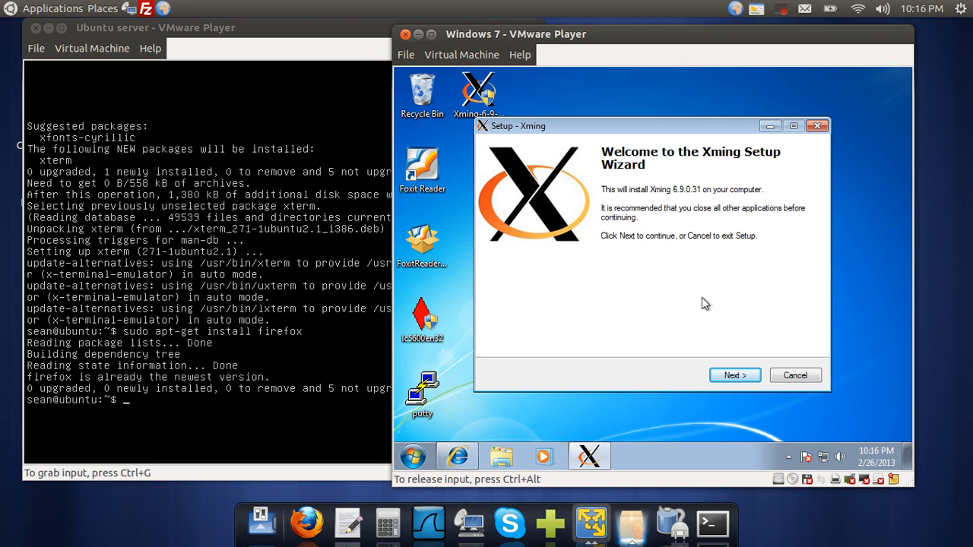
click(723, 373)
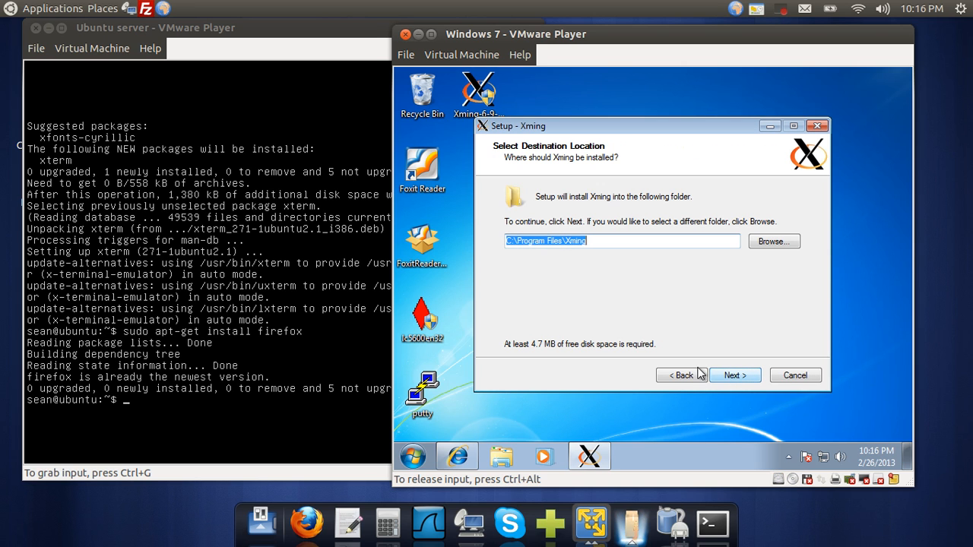
click(733, 373)
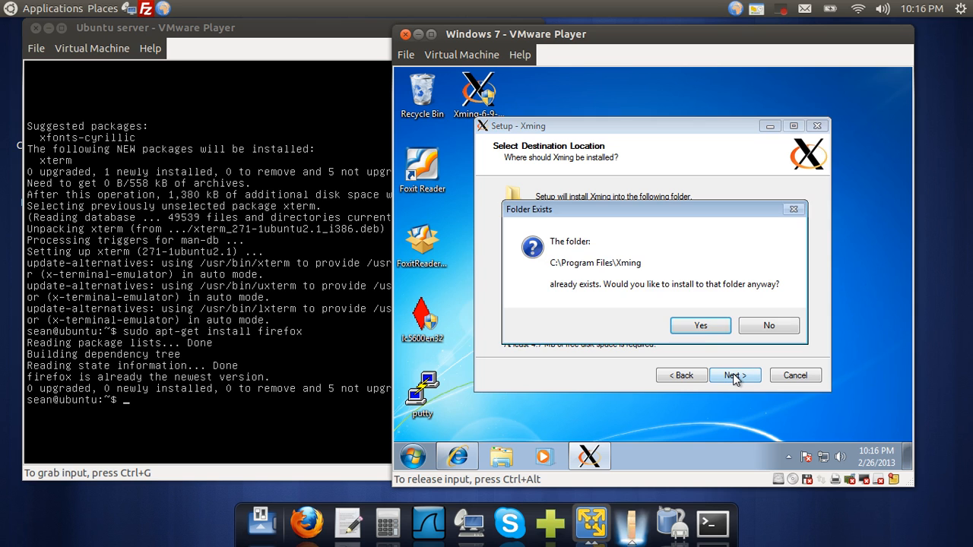
click(696, 333)
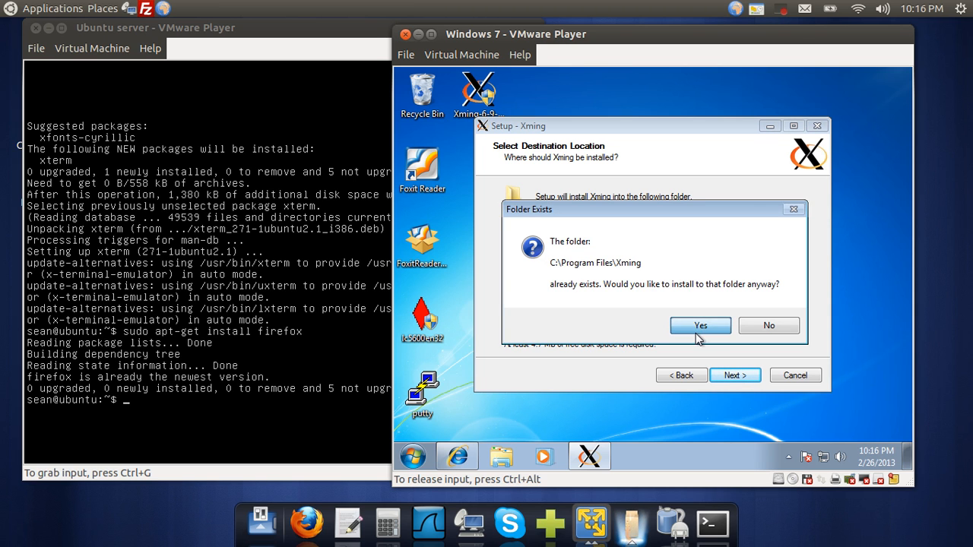
click(731, 375)
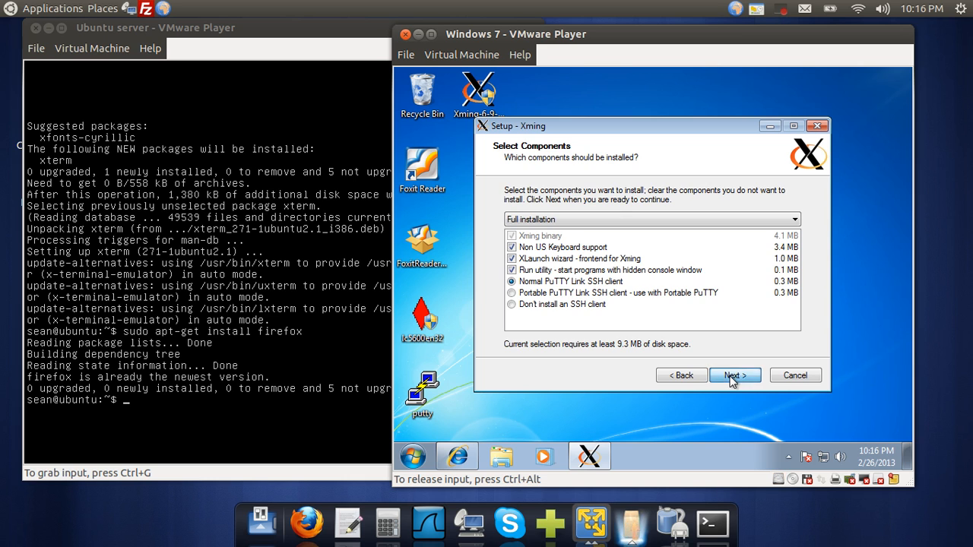
- Install Xming as a full installation with the default components and tasks, and finish the setup with Launch Xming enabled
click(731, 376)
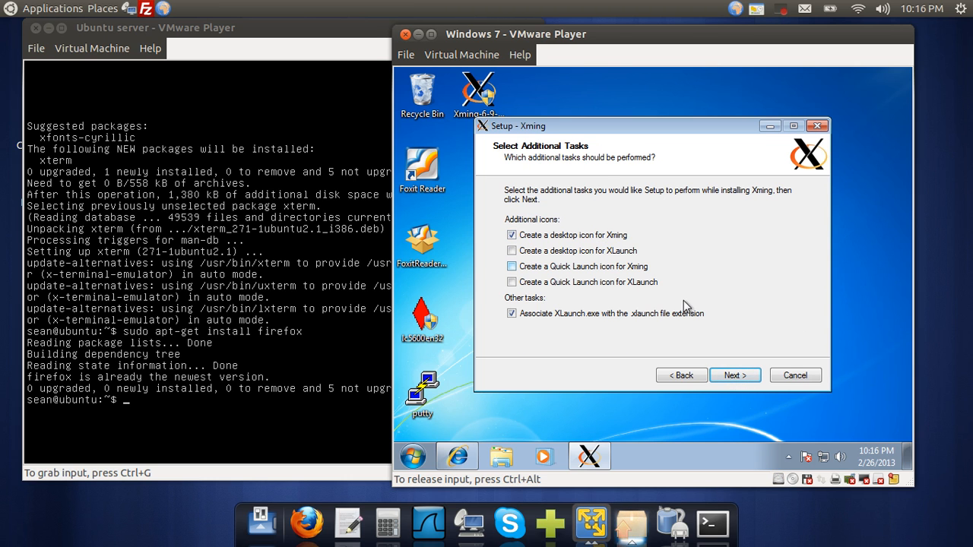
click(735, 376)
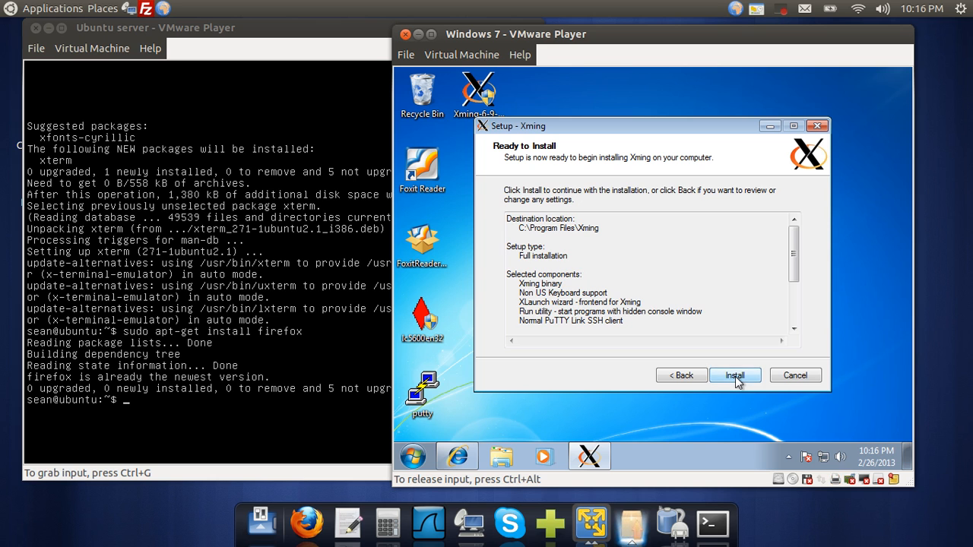
click(734, 376)
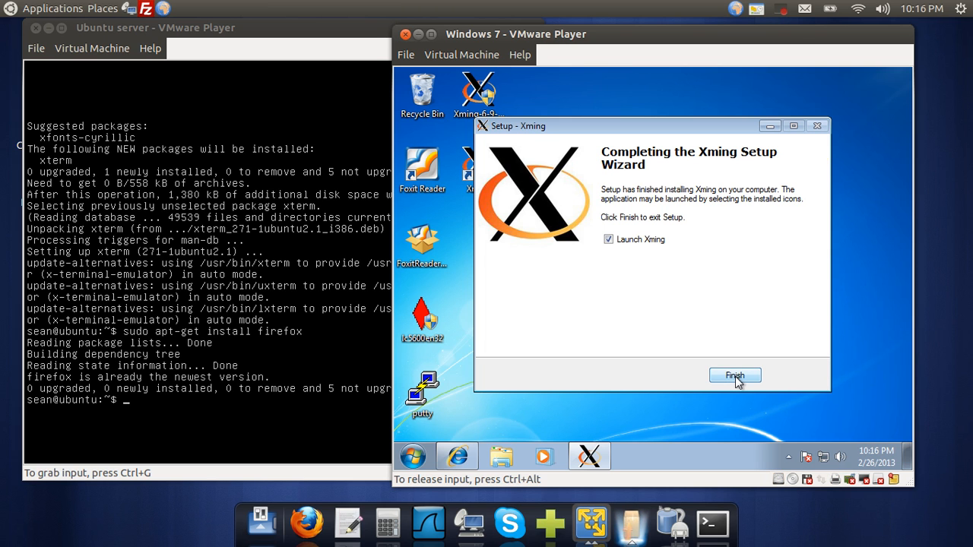
click(735, 376)
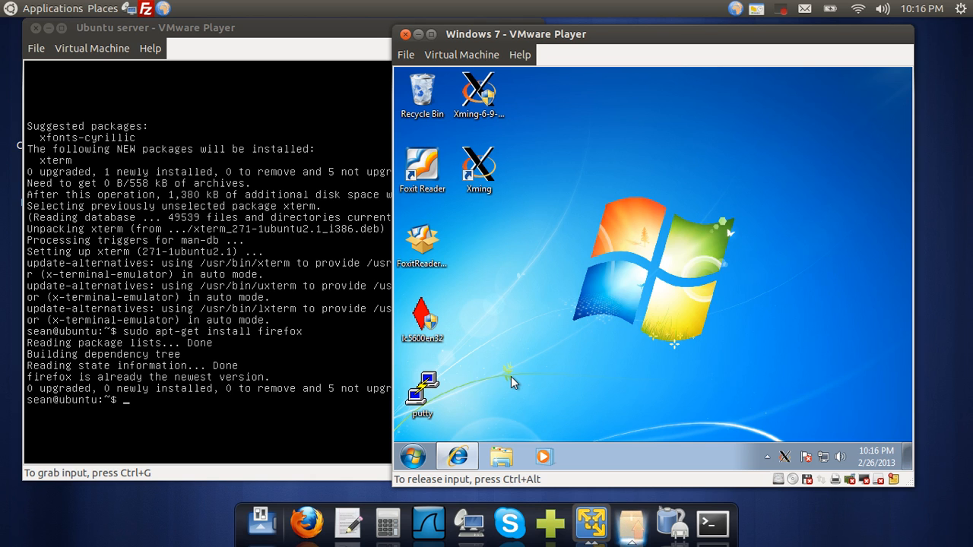
- Launch PuTTY from the Windows 7 desktop and allow the unverified program to run
double_click(430, 388)
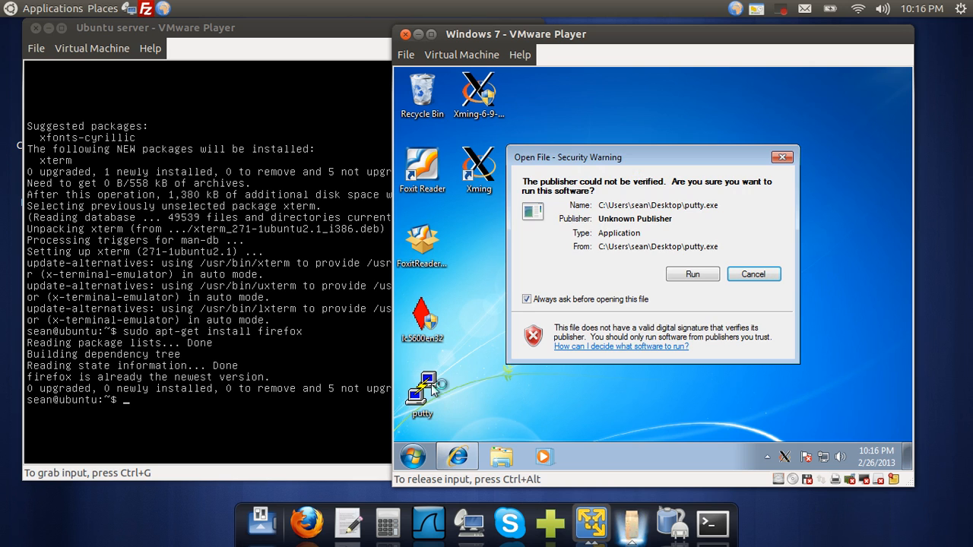
click(693, 277)
- Look up the Ubuntu server's IP address by running sudo ifconfig in its terminal
click(133, 343)
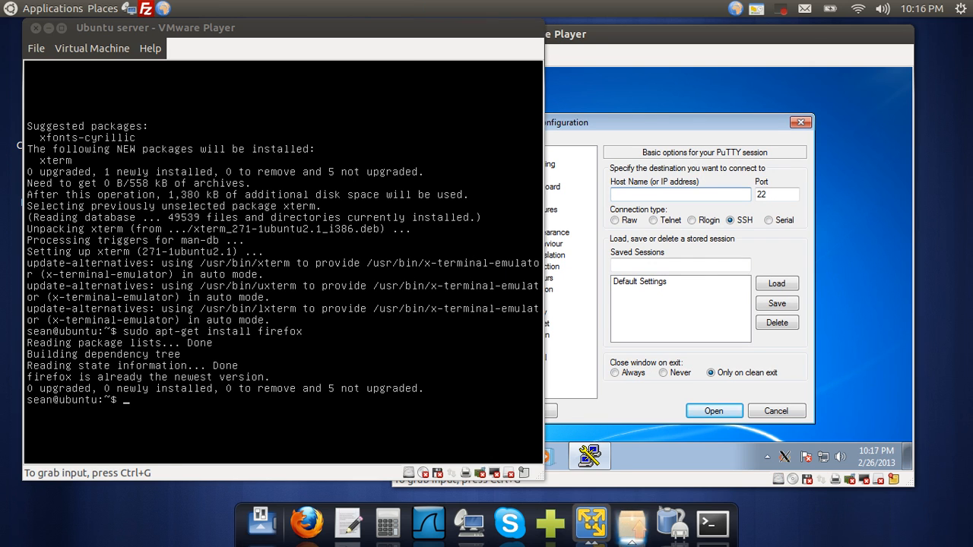
text(sud)
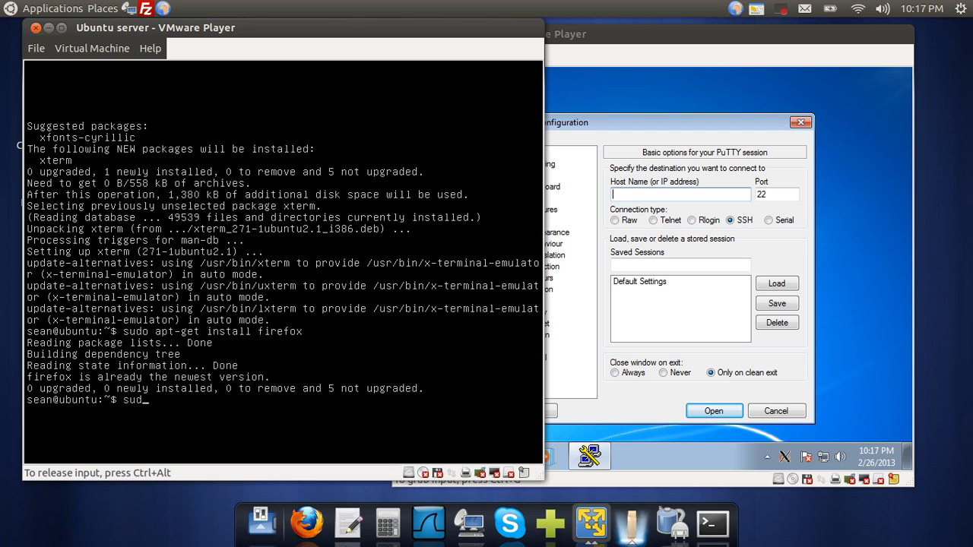
text(o ifconfig)
key(Return)
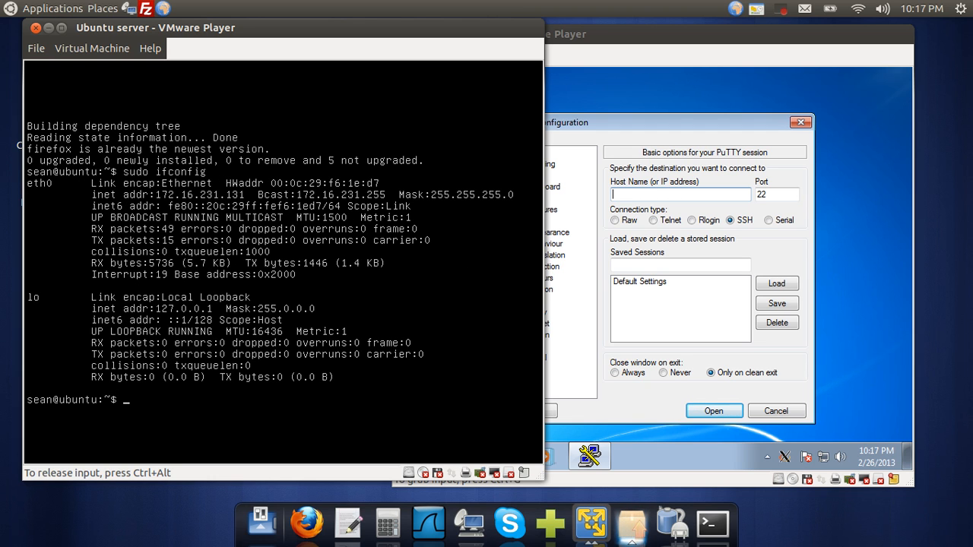
- Switch to the Windows 7 machine and set the PuTTY session's host name to 172.16.231.131
key(ctrl+alt)
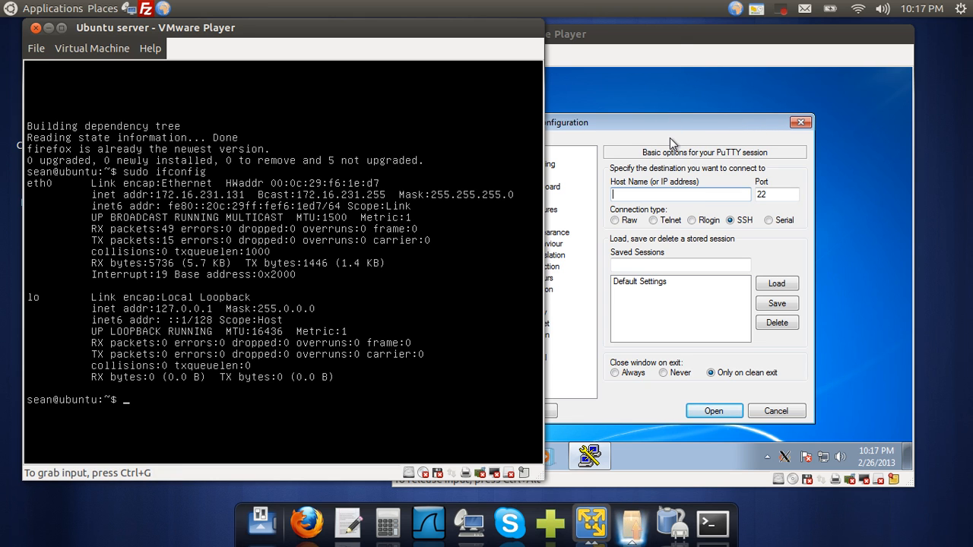
click(681, 39)
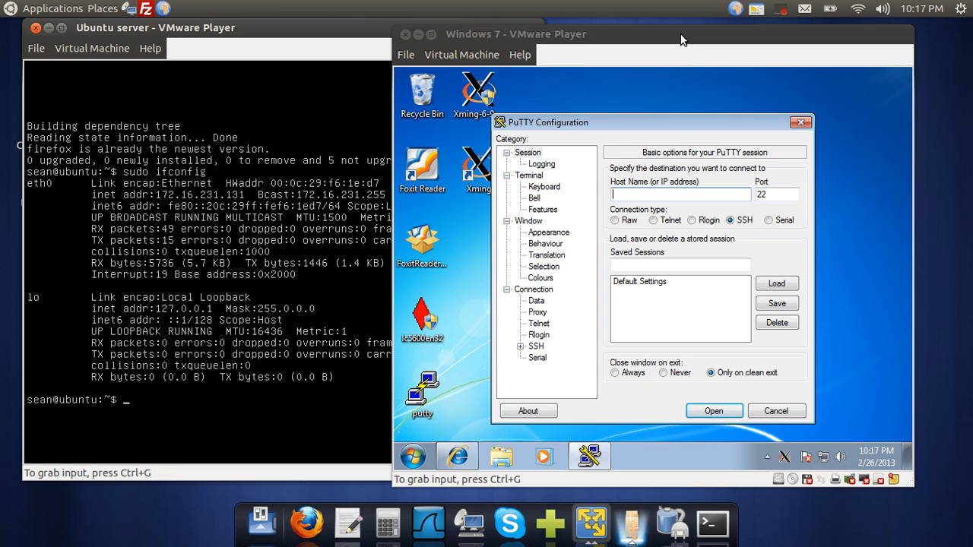
click(647, 184)
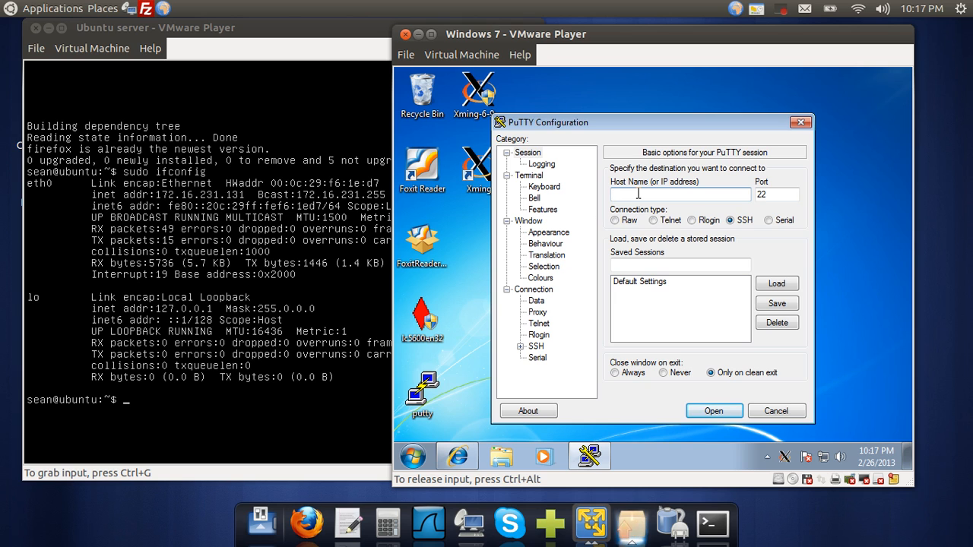
text(17)
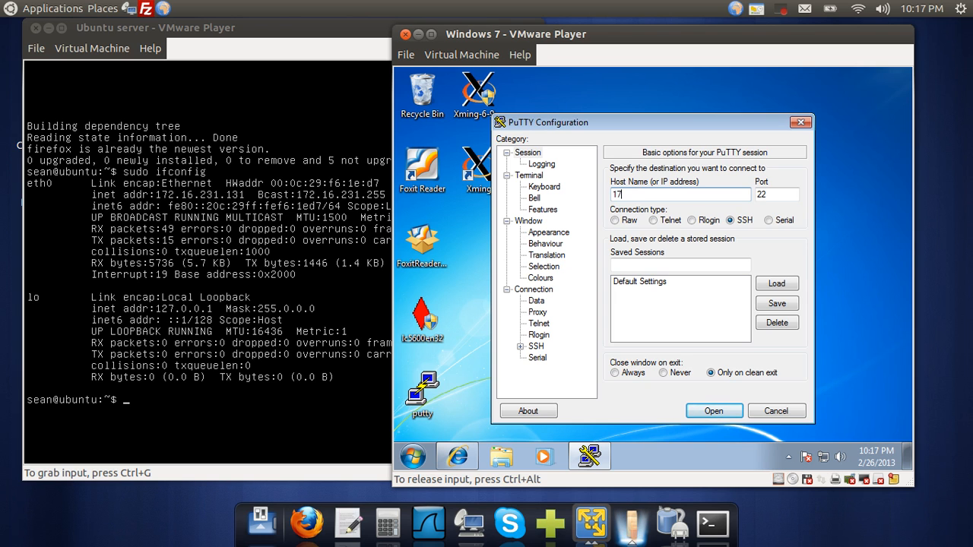
text(2.16.231.131)
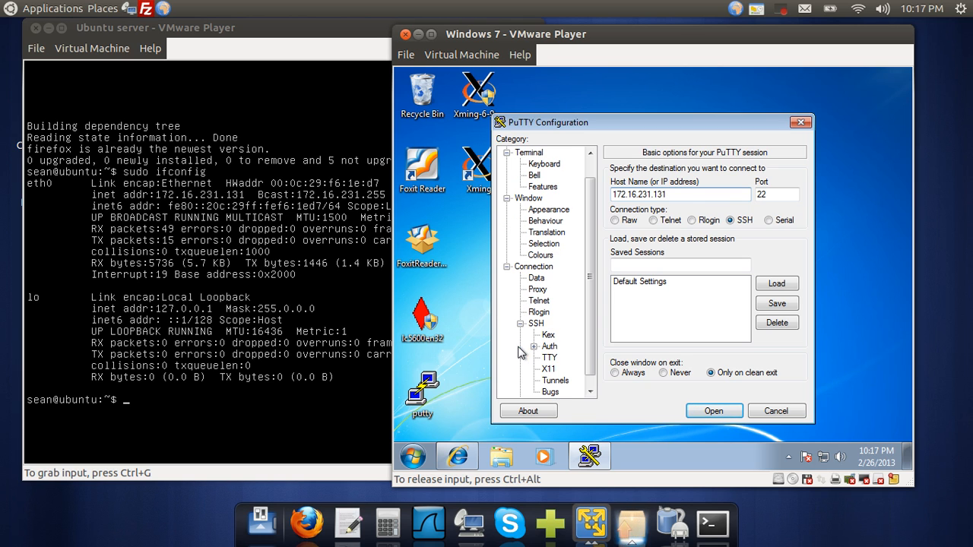
- Enable X11 forwarding for the SSH connection and set the X display location to localhost:0
click(520, 345)
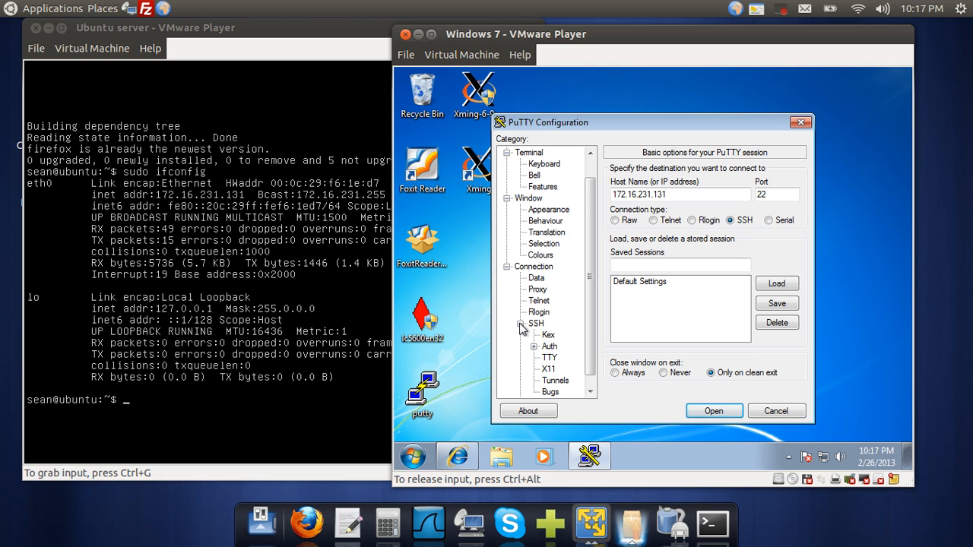
click(549, 369)
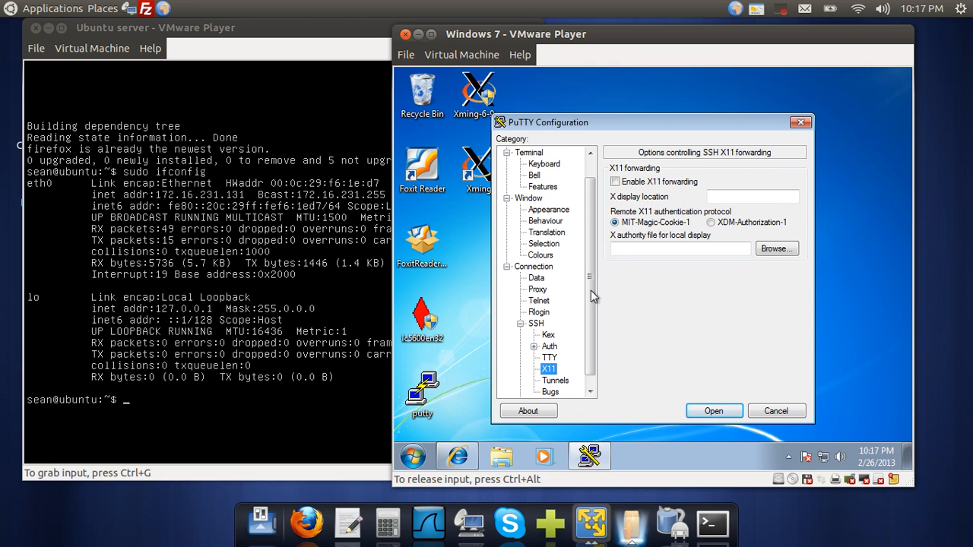
click(657, 183)
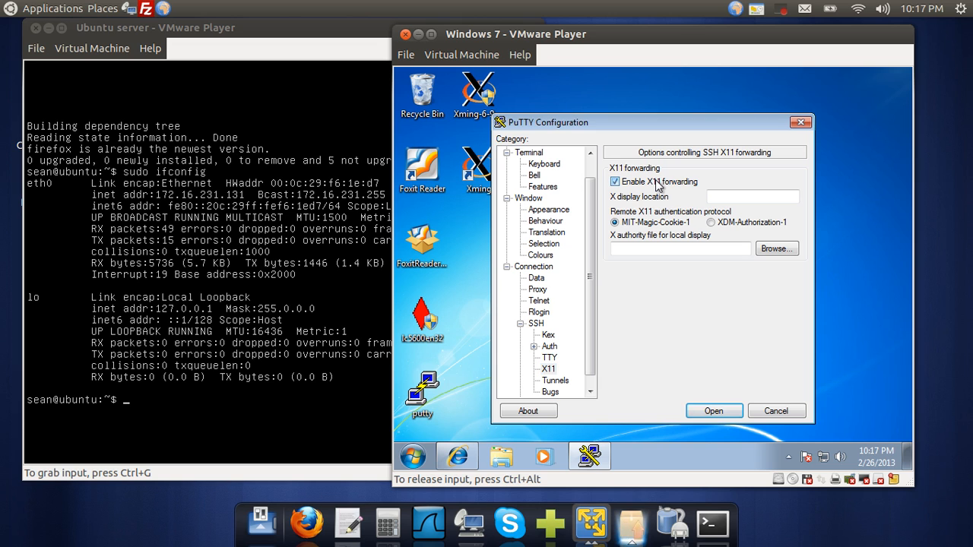
click(742, 197)
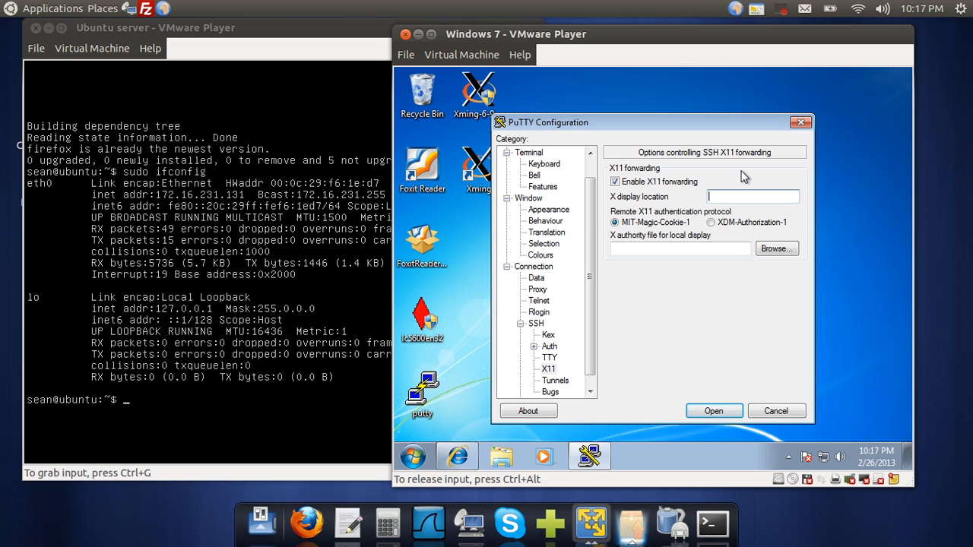
text(loca)
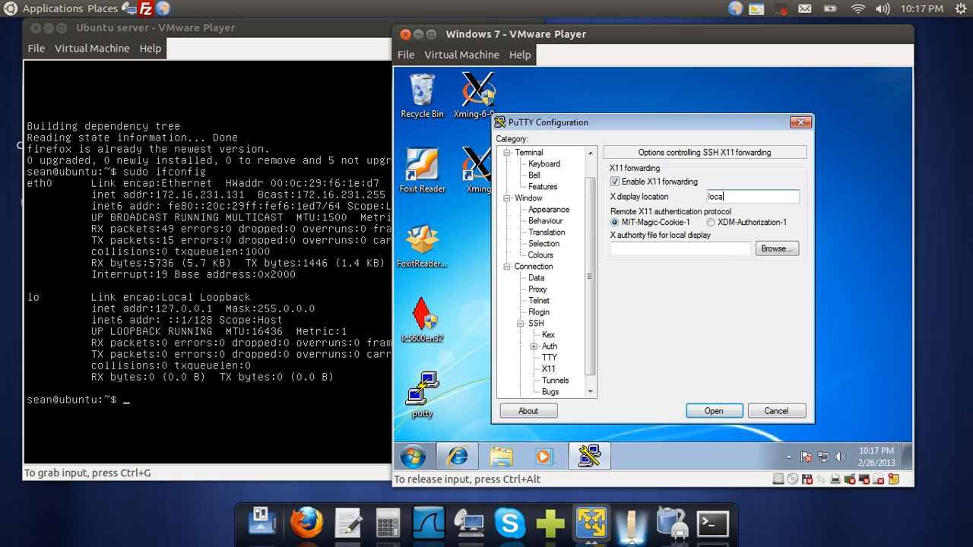
text(lhost:0)
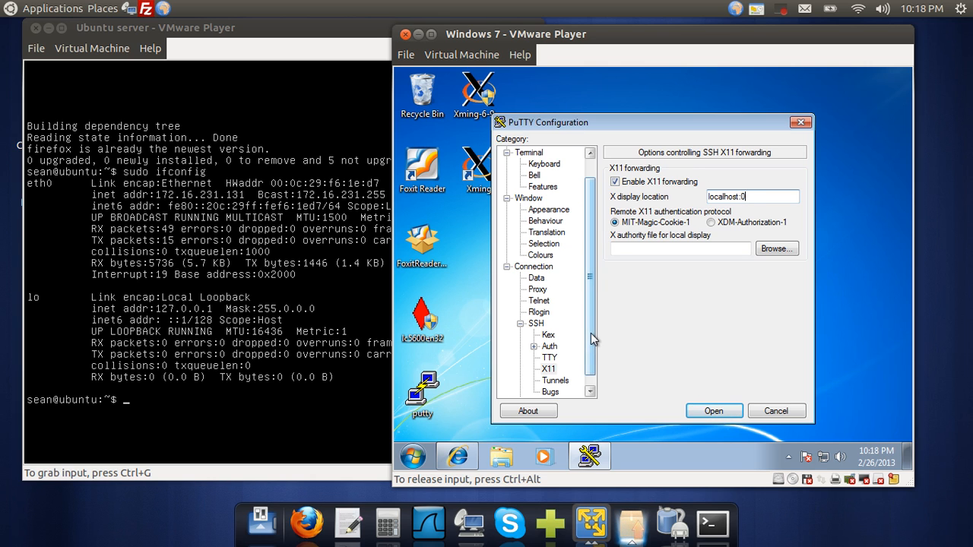
- Set the SSH remote command to xterm and open the connection to the Ubuntu server
scroll(589, 345, down, 1)
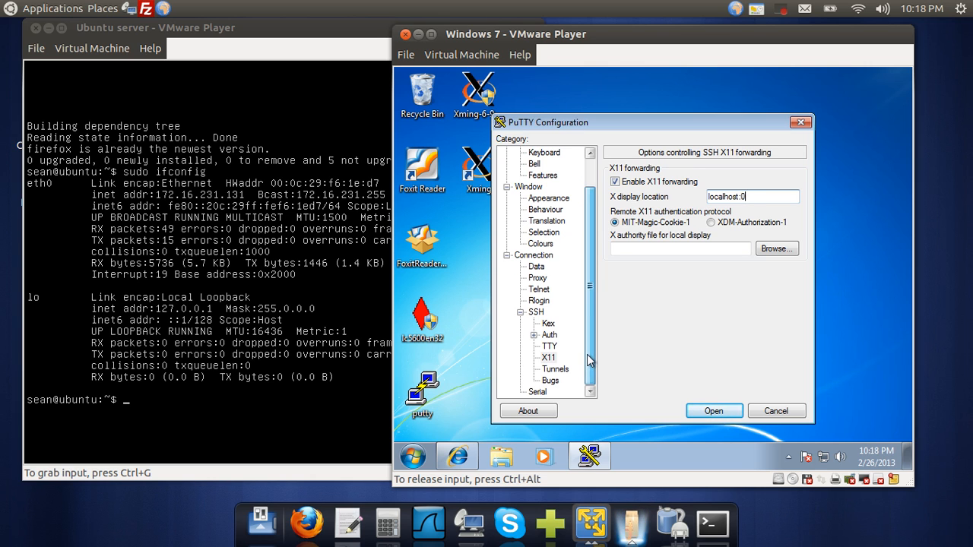
click(535, 313)
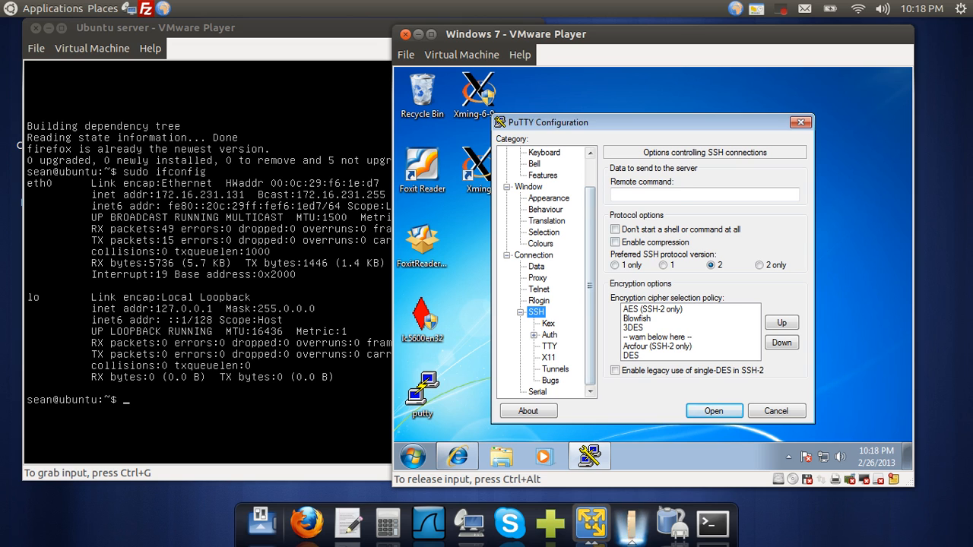
click(682, 196)
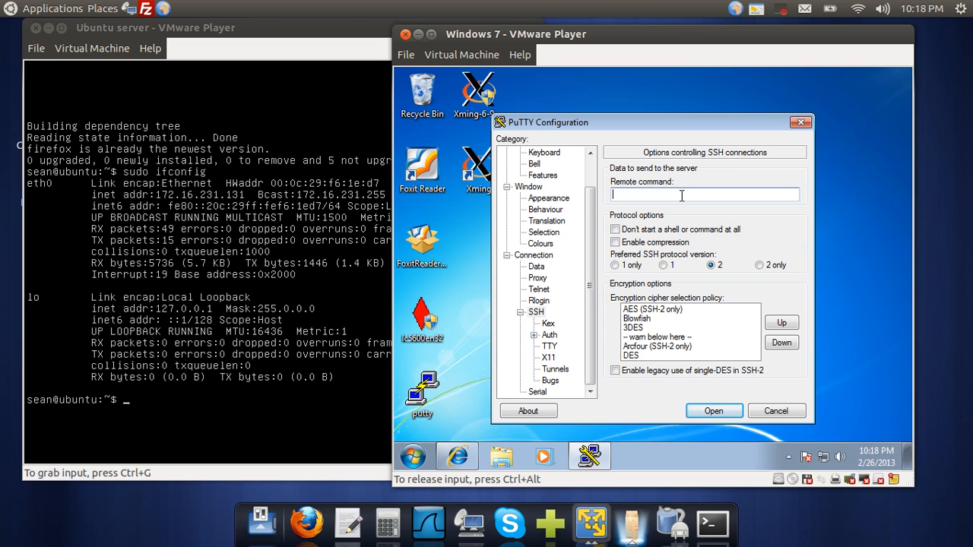
text(x)
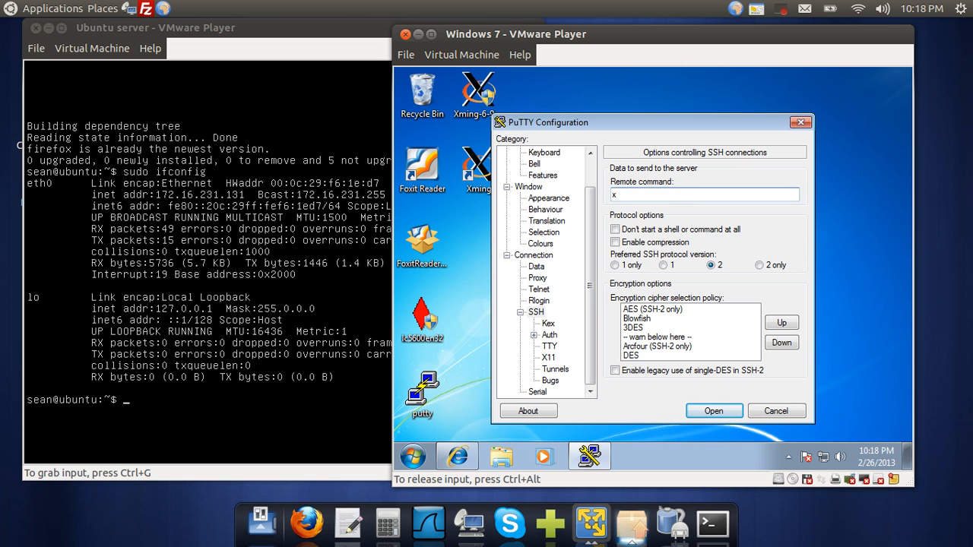
text(term)
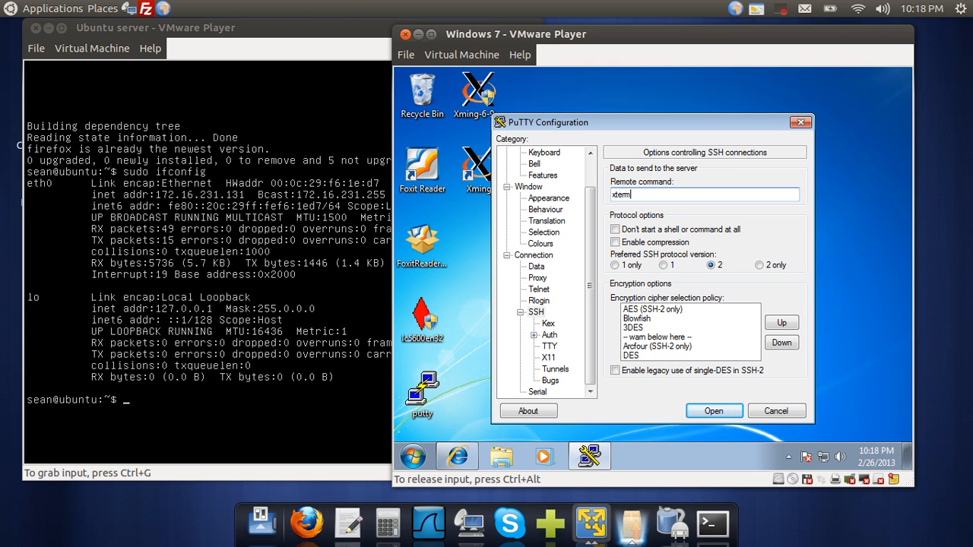
click(708, 412)
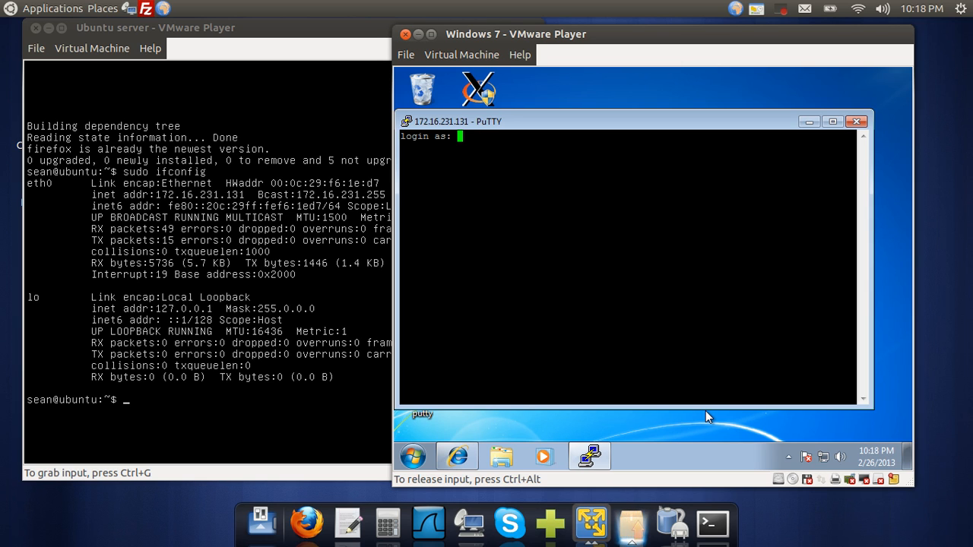
- Log in to the Ubuntu server in the PuTTY session with the account's username and password
text(sean)
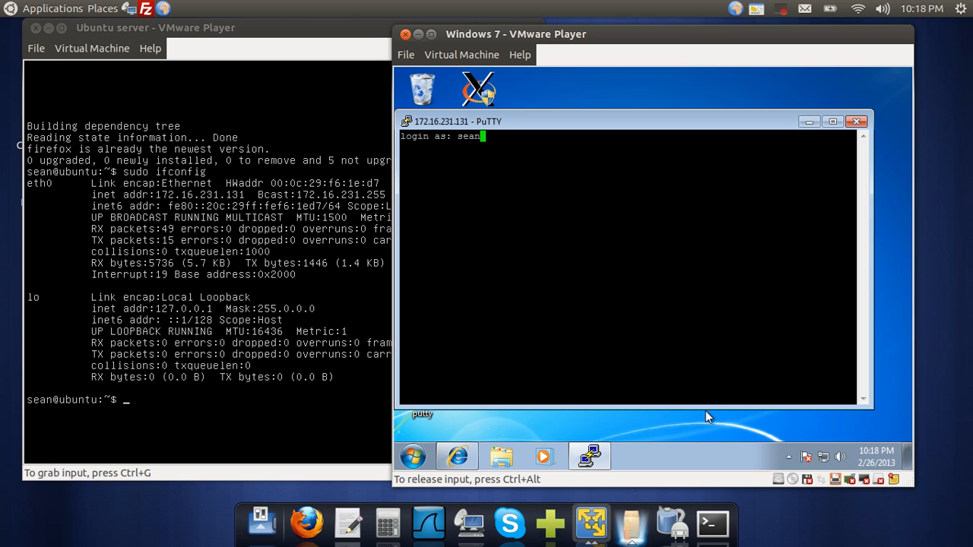
key(Return)
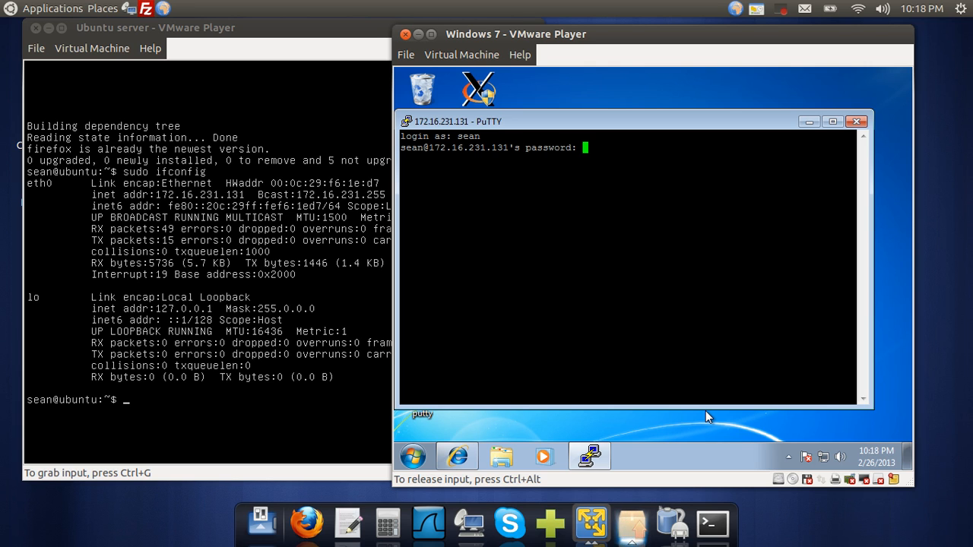
key(Return)
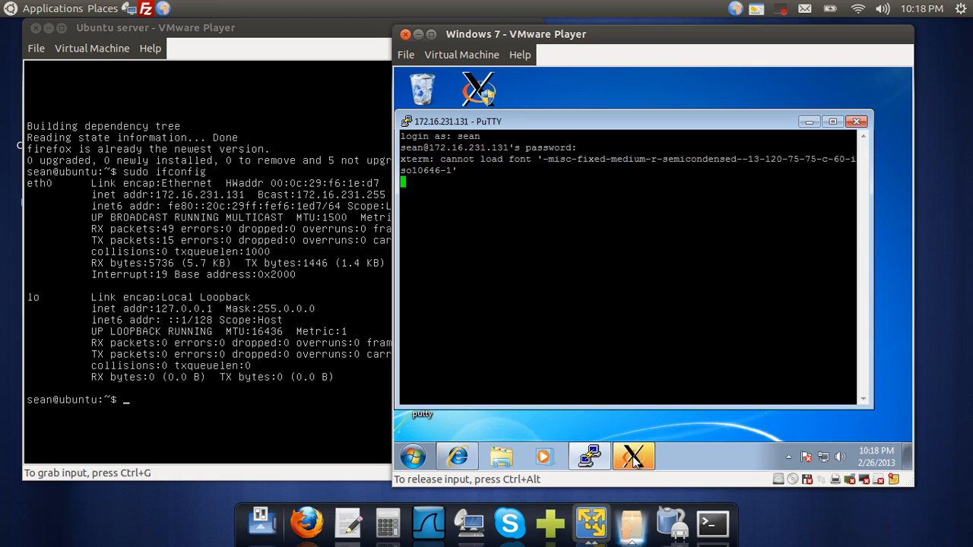
- Bring the forwarded xterm window to the front, minimize the PuTTY window, and shift the xterm slightly on the desktop
mouse_move(633, 457)
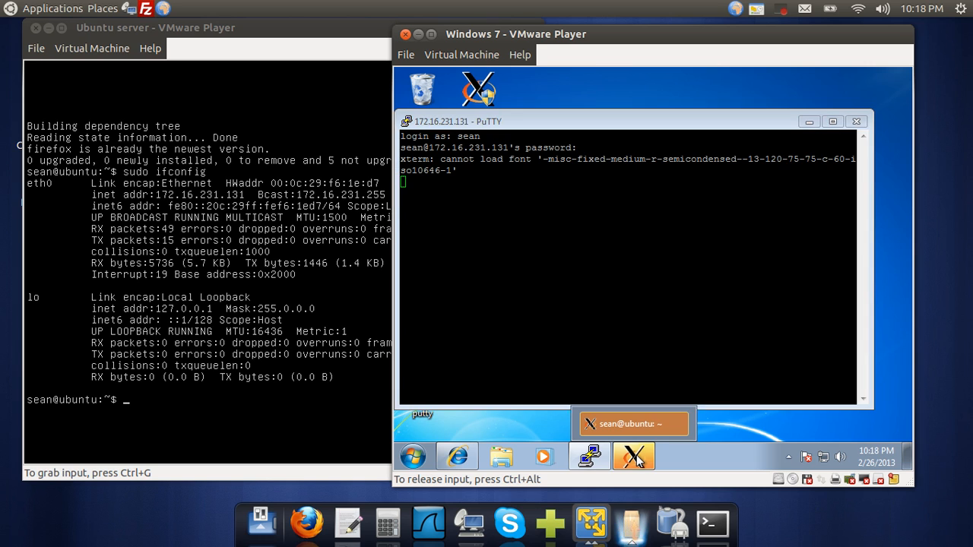
click(636, 457)
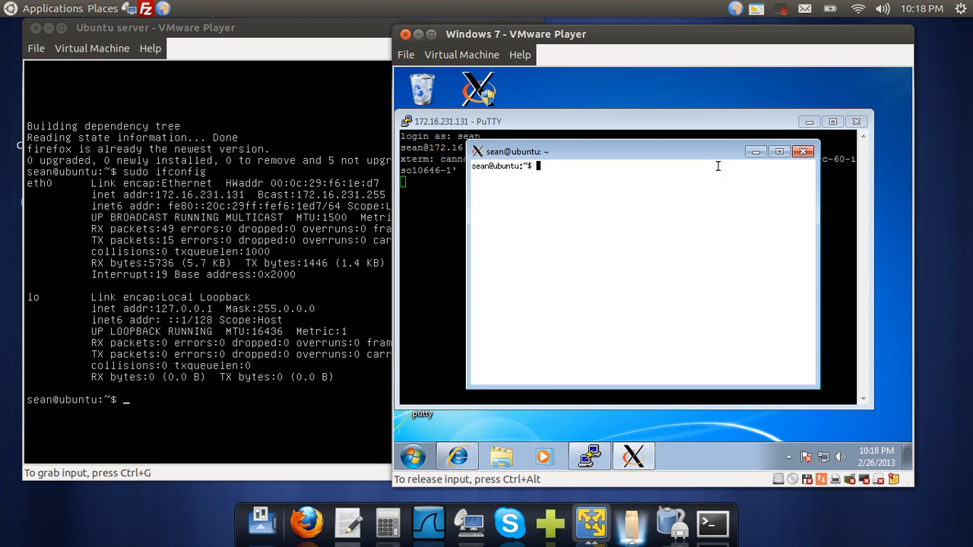
click(810, 121)
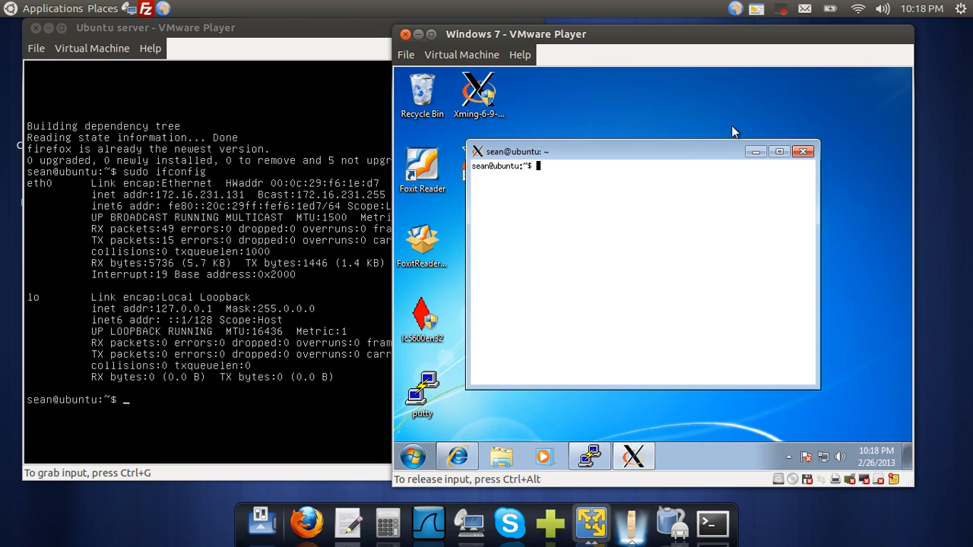
drag(695, 151, 703, 147)
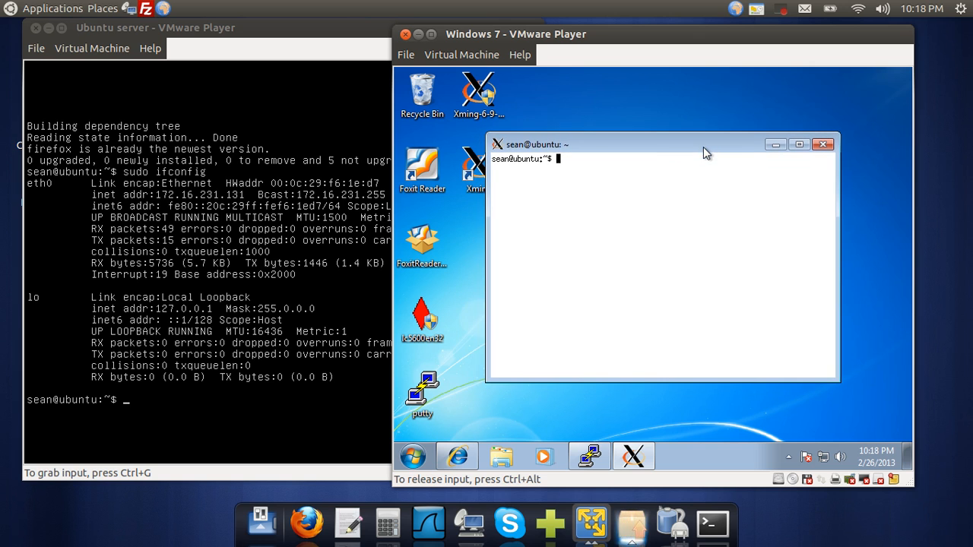
click(413, 456)
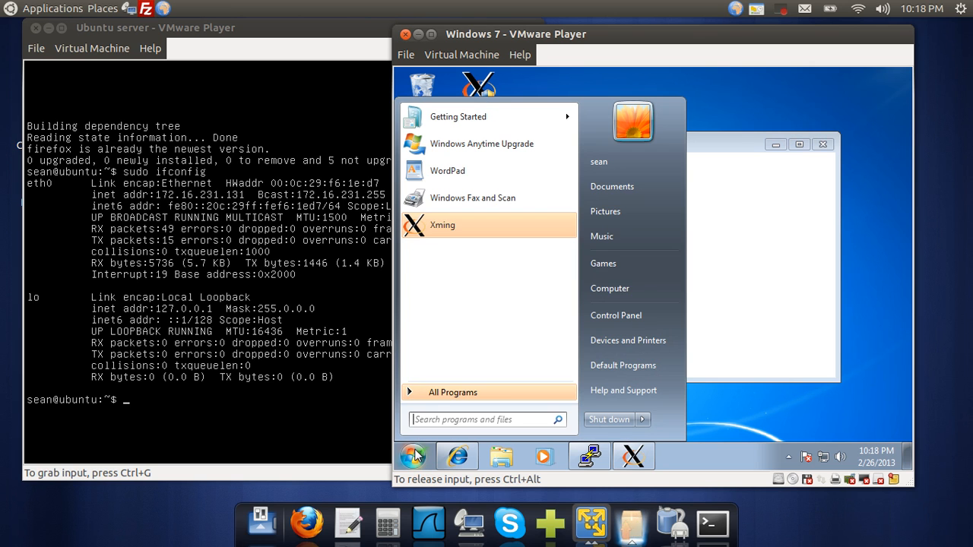
click(433, 401)
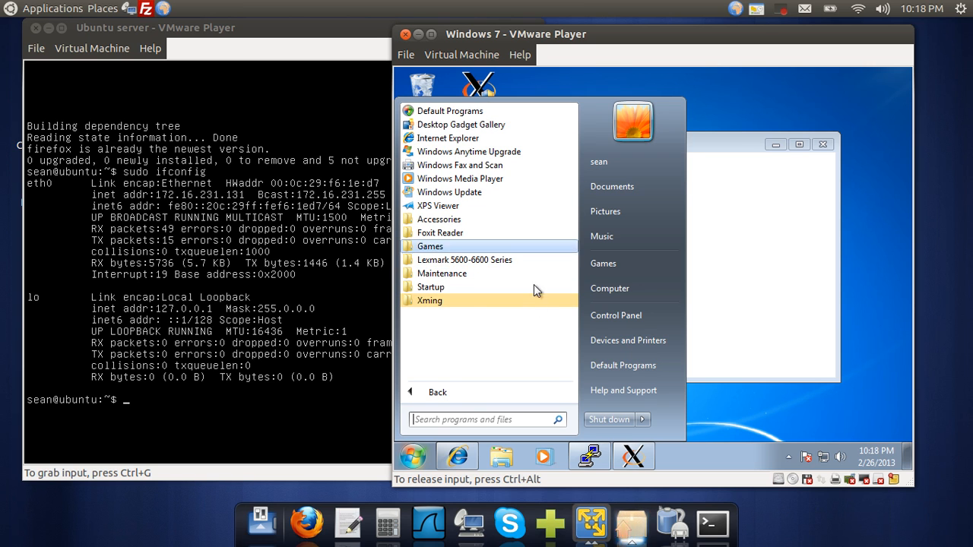
click(794, 253)
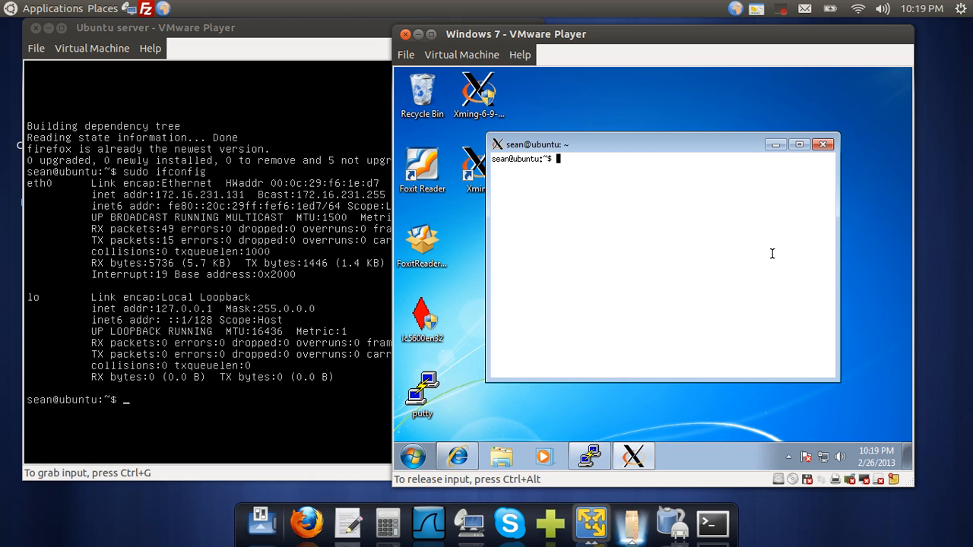
- Launch the server's Firefox from the xterm with the firefox command and maximize its window
text(firef)
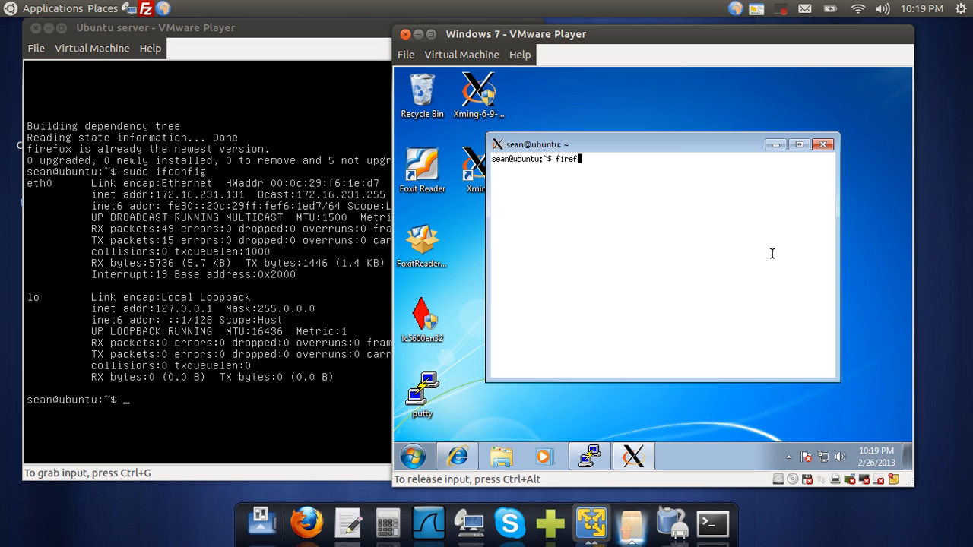
text(ox)
key(Return)
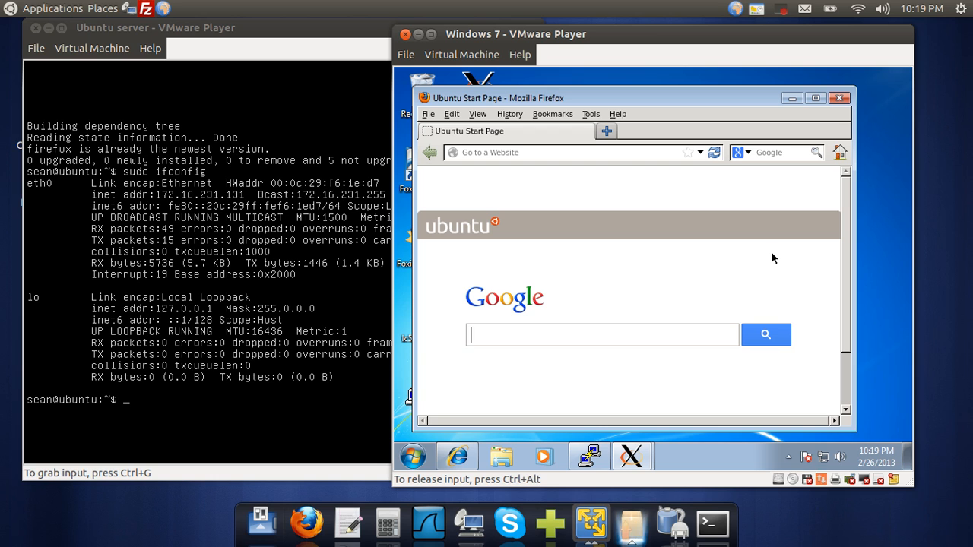
click(814, 99)
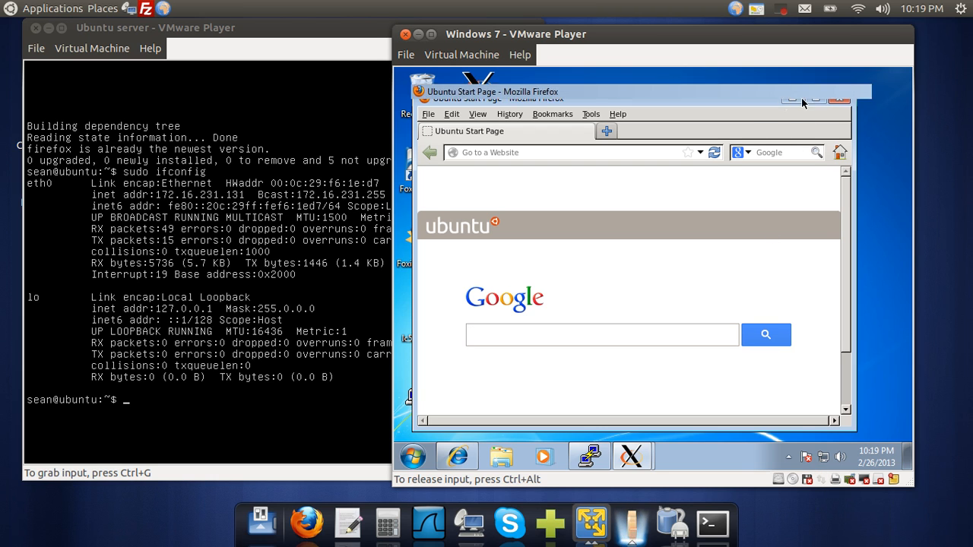
- Load google.ca in the remote Firefox, restore the window to its smaller size, and close the browser
click(581, 128)
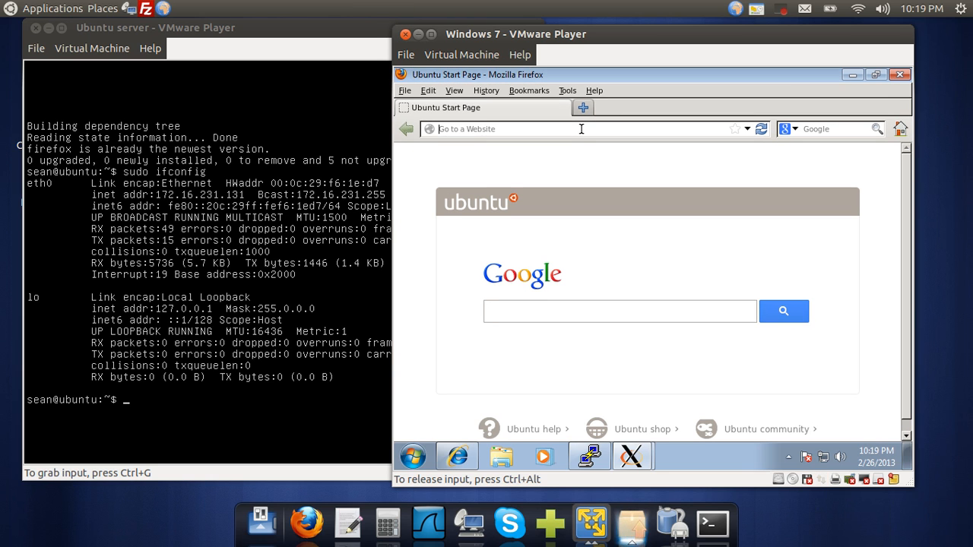
text(google.ca)
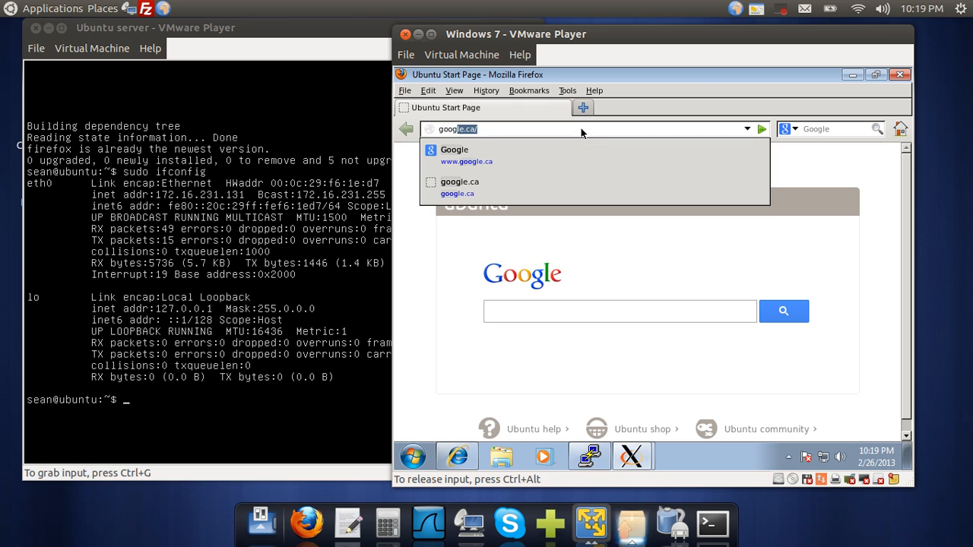
key(Return)
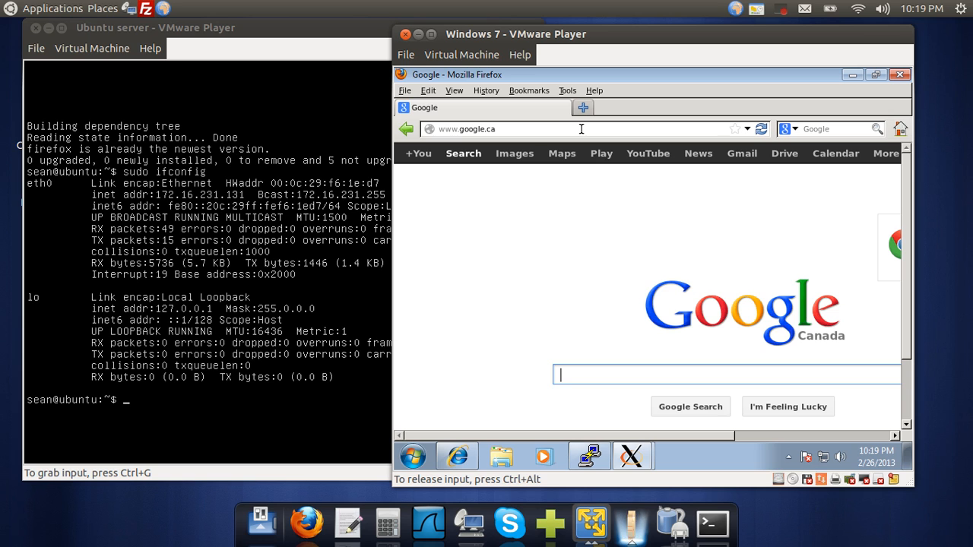
double_click(686, 73)
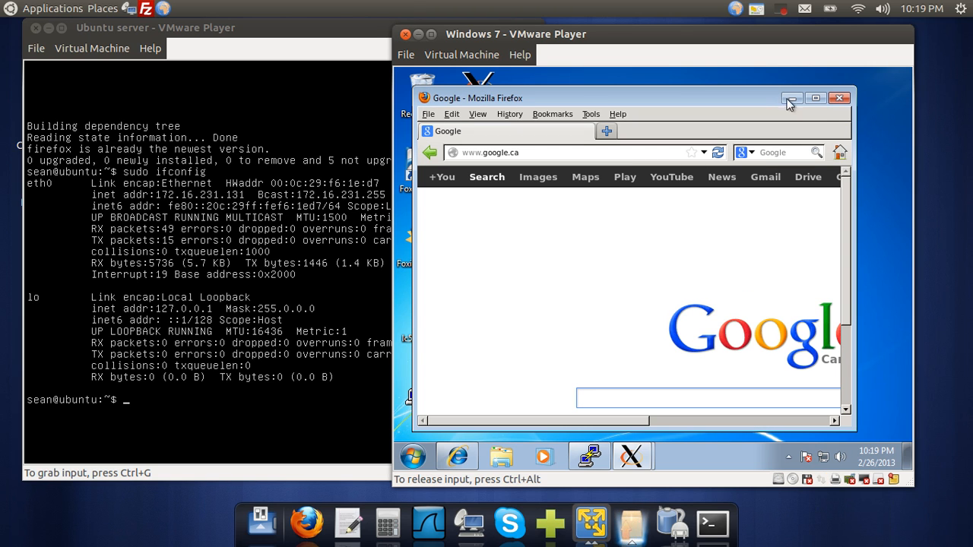
click(839, 99)
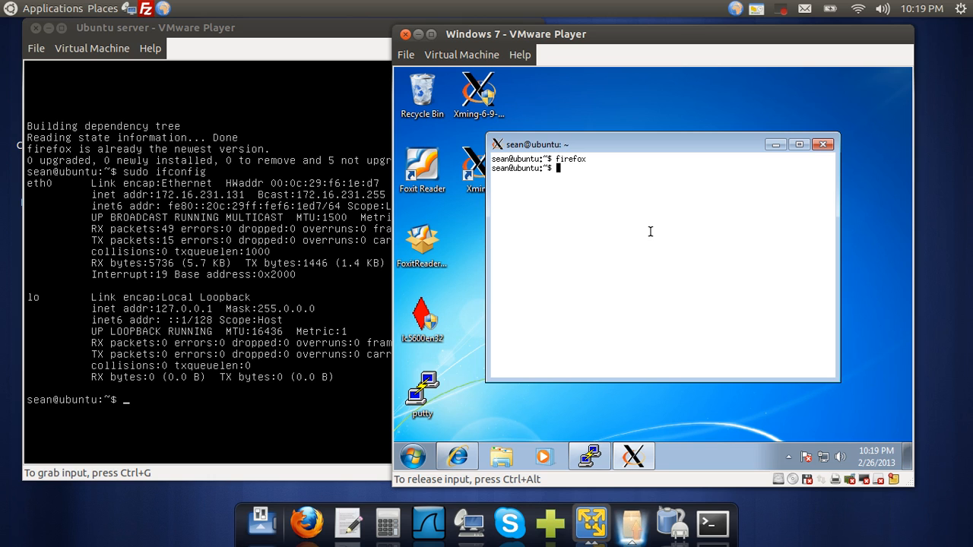
- Enter the command sudo wireshark at the xterm prompt without running it
text(sudo)
key(BackSpace)
key(BackSpace)
key(BackSpace)
key(BackSpace)
key(BackSpace)
text(sudo wireshark)
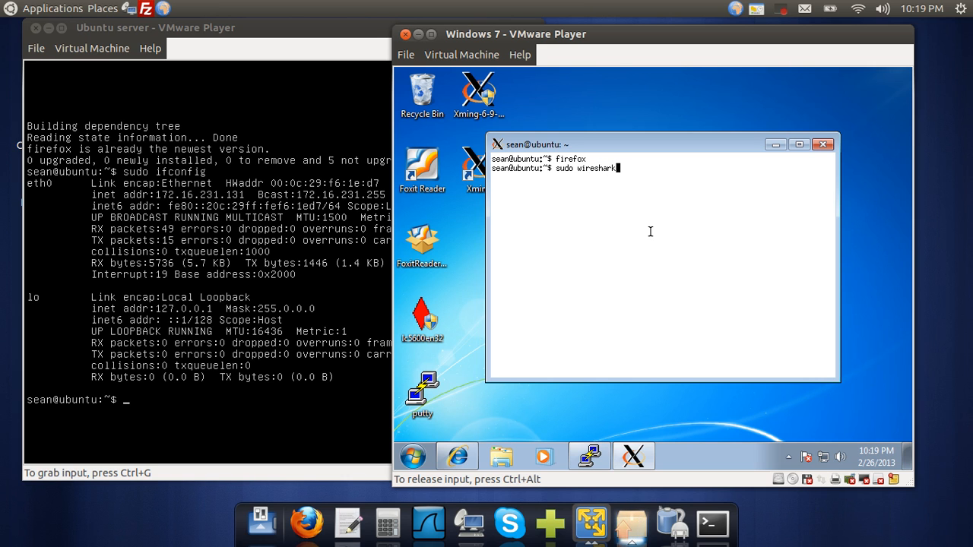
- Look through the full list of programs installed on the Windows 7 machine, and return to the xterm
click(414, 456)
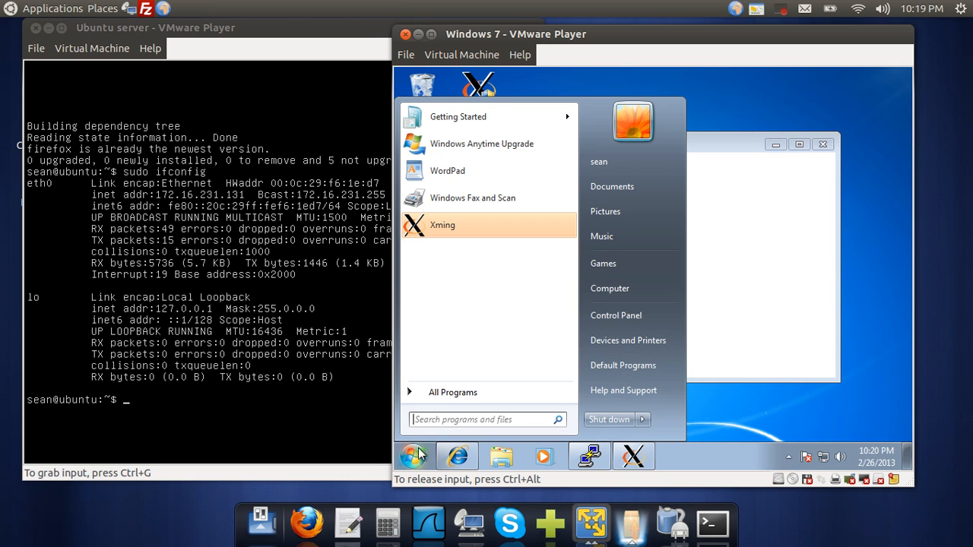
click(451, 394)
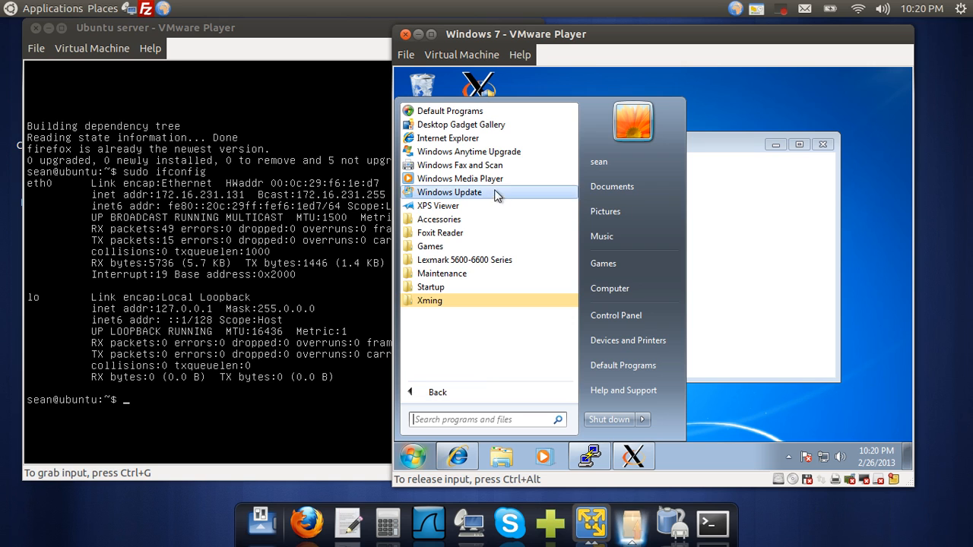
click(798, 289)
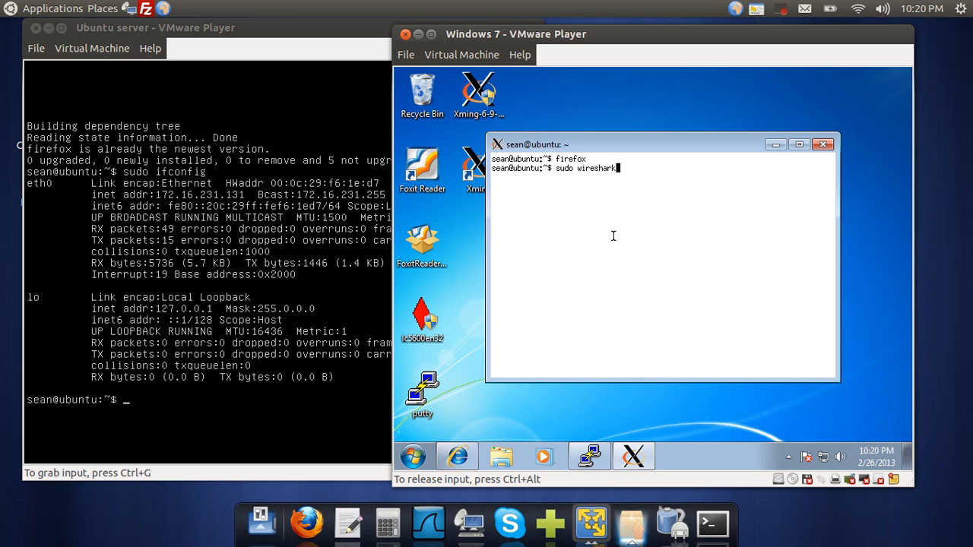
- Run the entered Wireshark command with the account's sudo password and dismiss the root-user and Lua startup messages
key(Return)
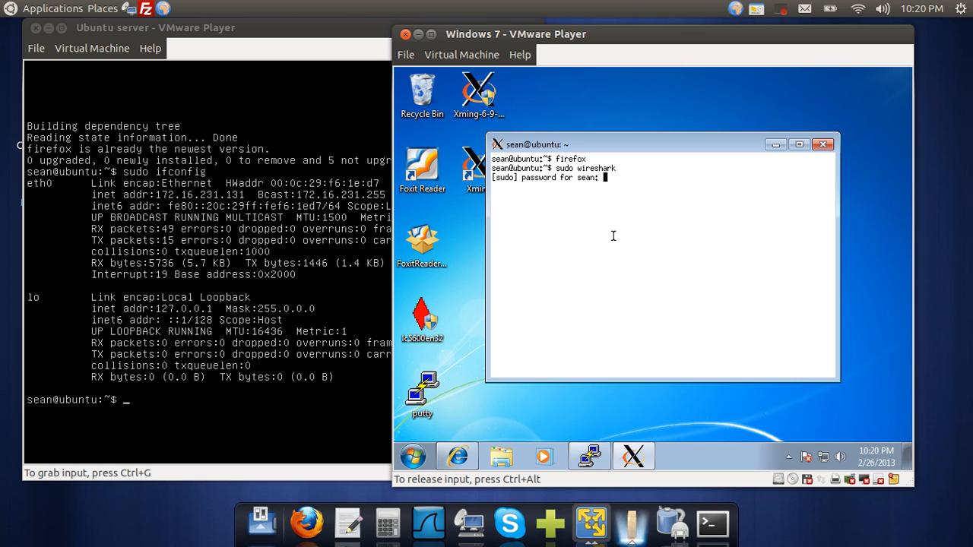
key(Return)
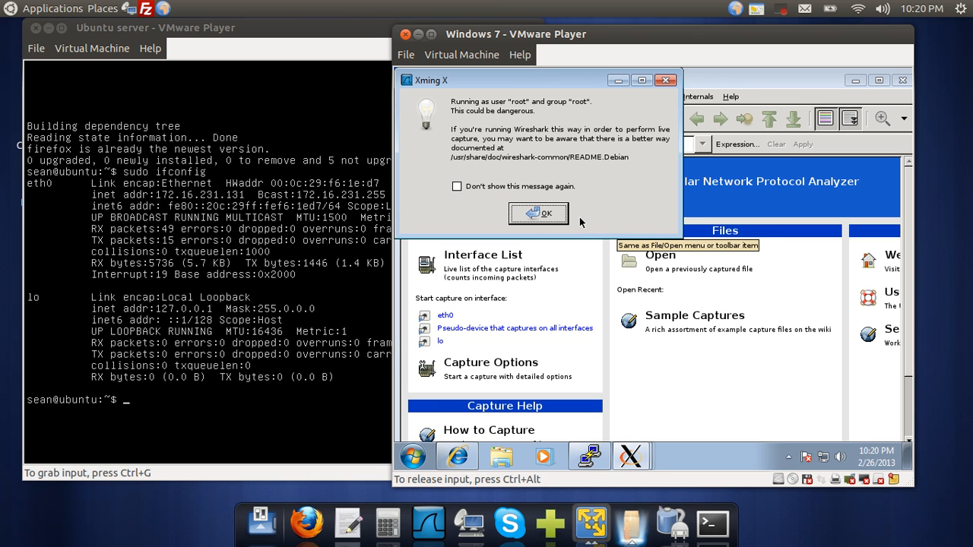
click(538, 214)
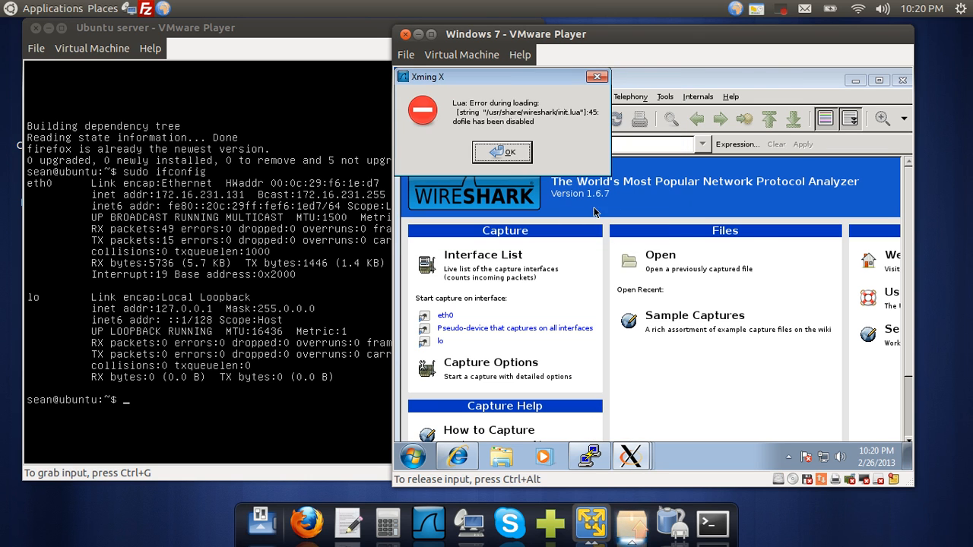
click(501, 151)
- Start a live capture on the eth0 interface, dismiss the promiscuous mode hint, and return to the Windows 7 virtual machine
click(510, 96)
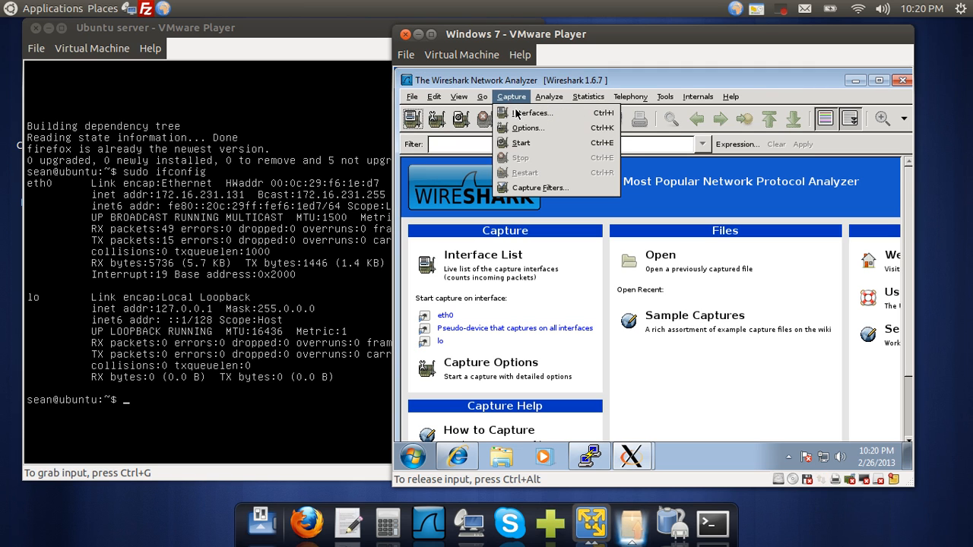
click(531, 113)
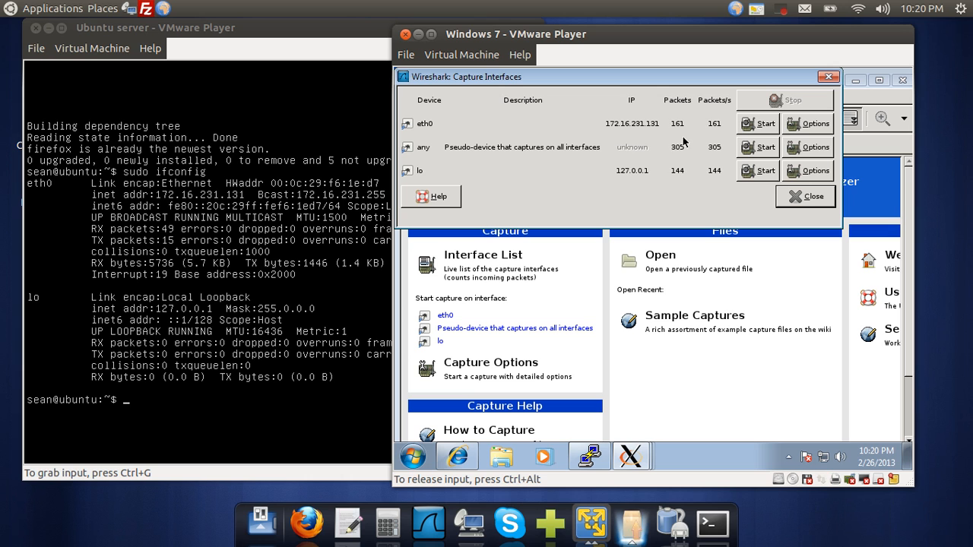
click(758, 125)
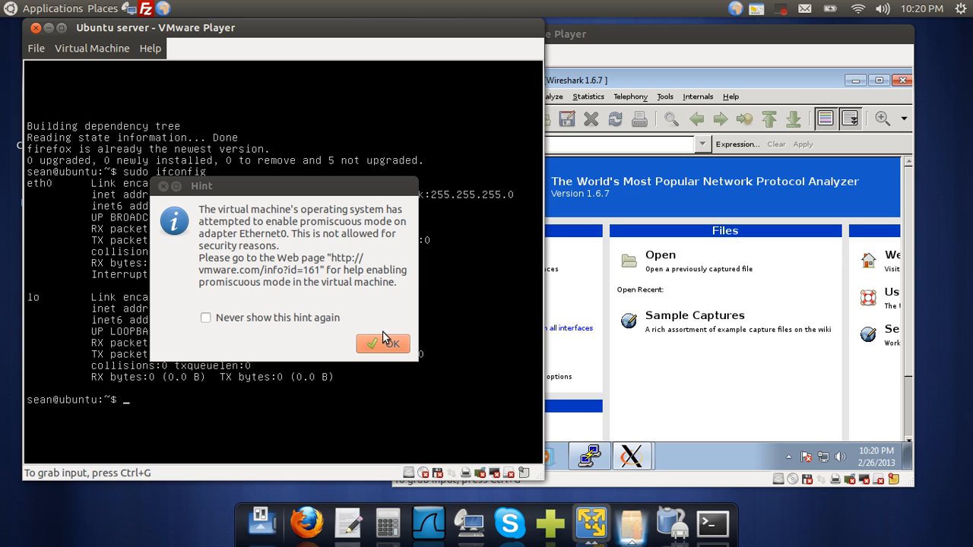
click(380, 346)
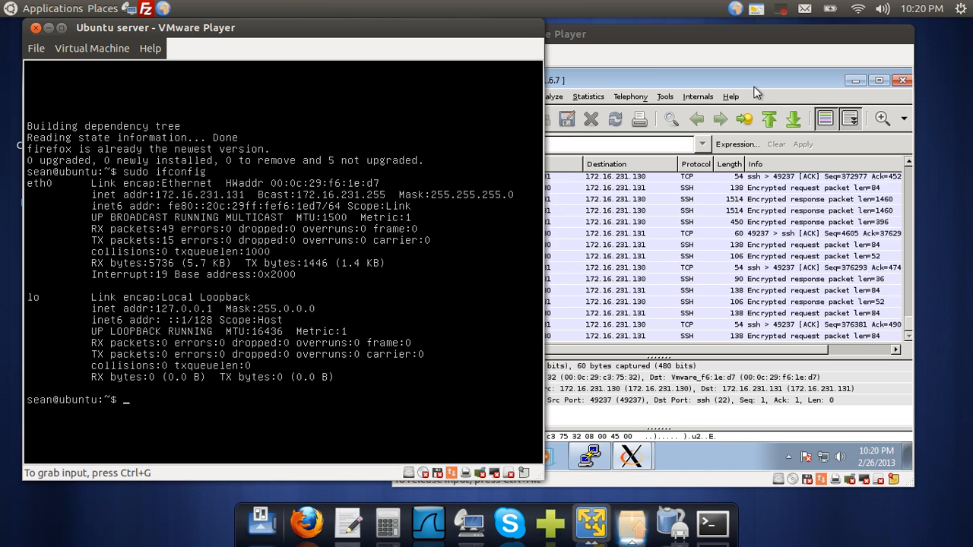
click(750, 40)
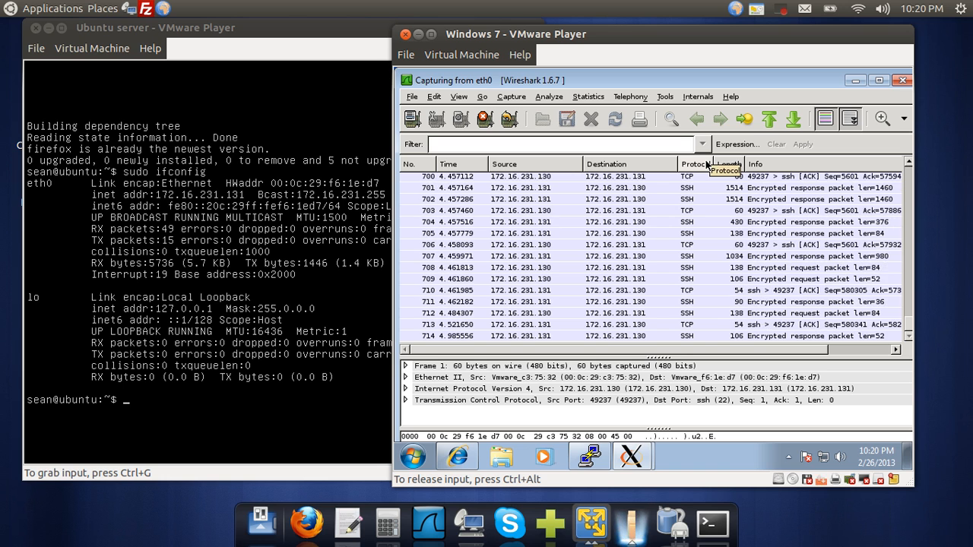